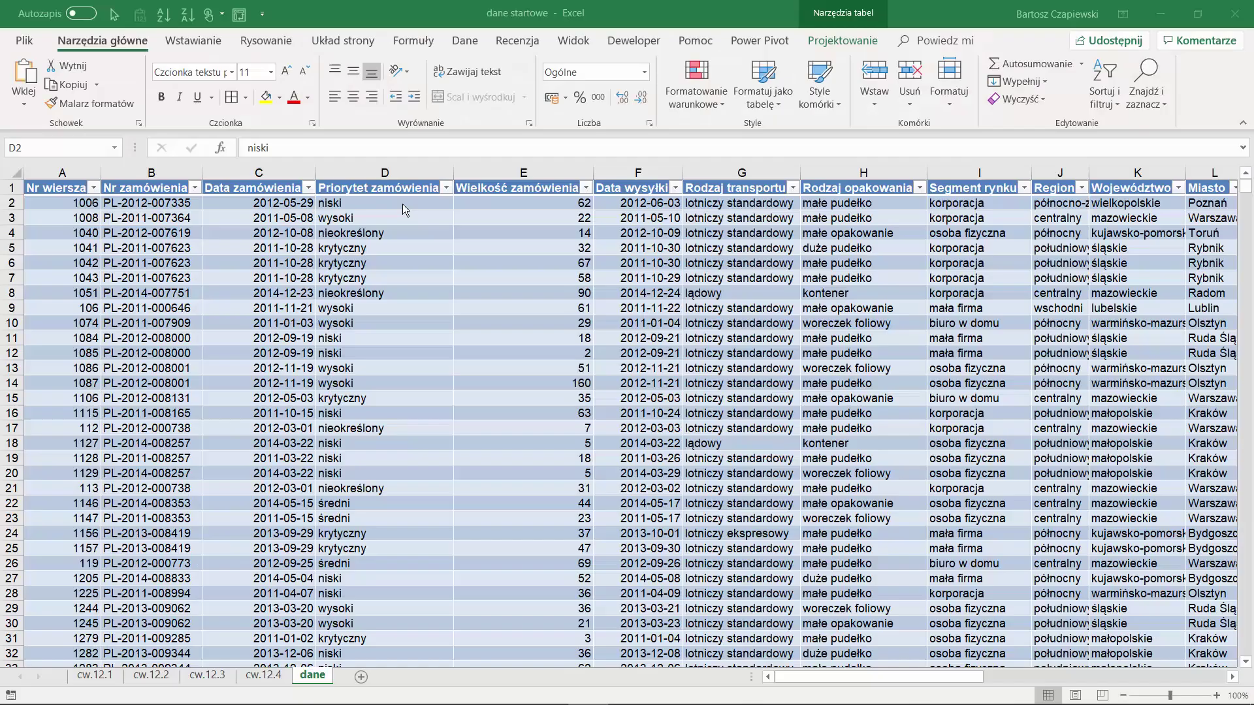
- Select the Data zamówienia and Data wysyłki columns to review the order and shipping dates
{"action": "left_click", "coordinate": [403, 204]}
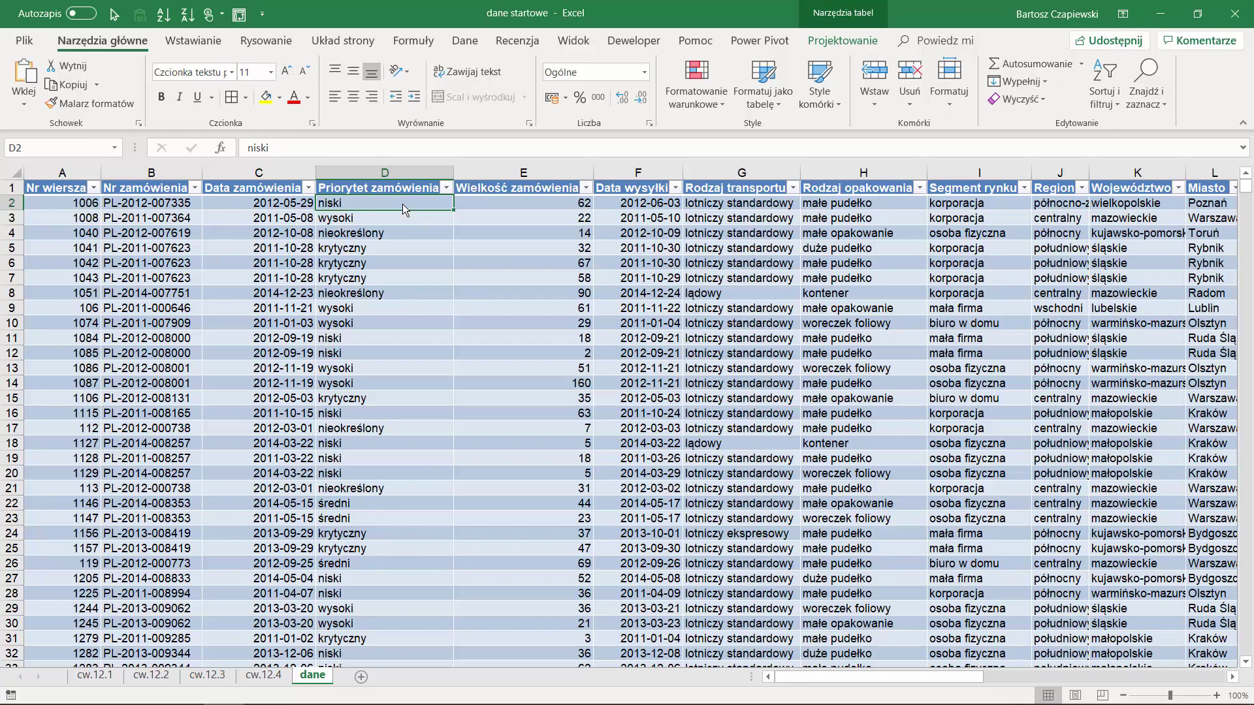
{"action": "left_click", "coordinate": [316, 187]}
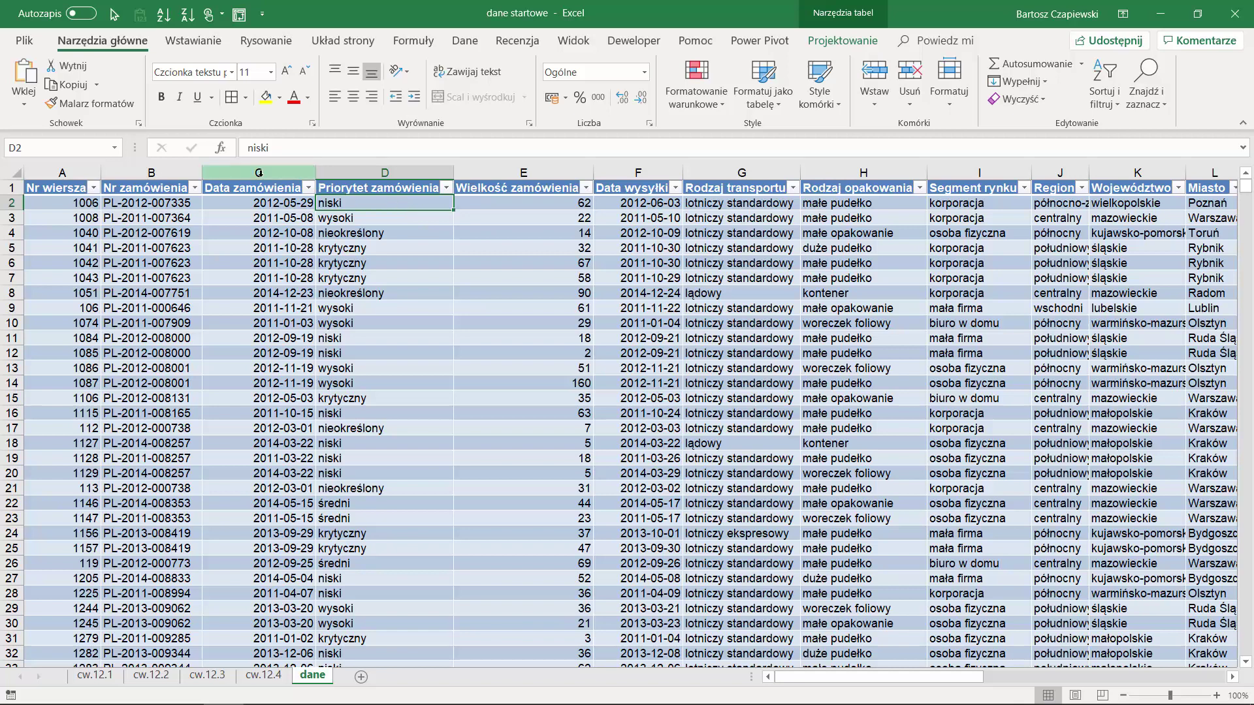
{"action": "key", "text": "ctrl+space"}
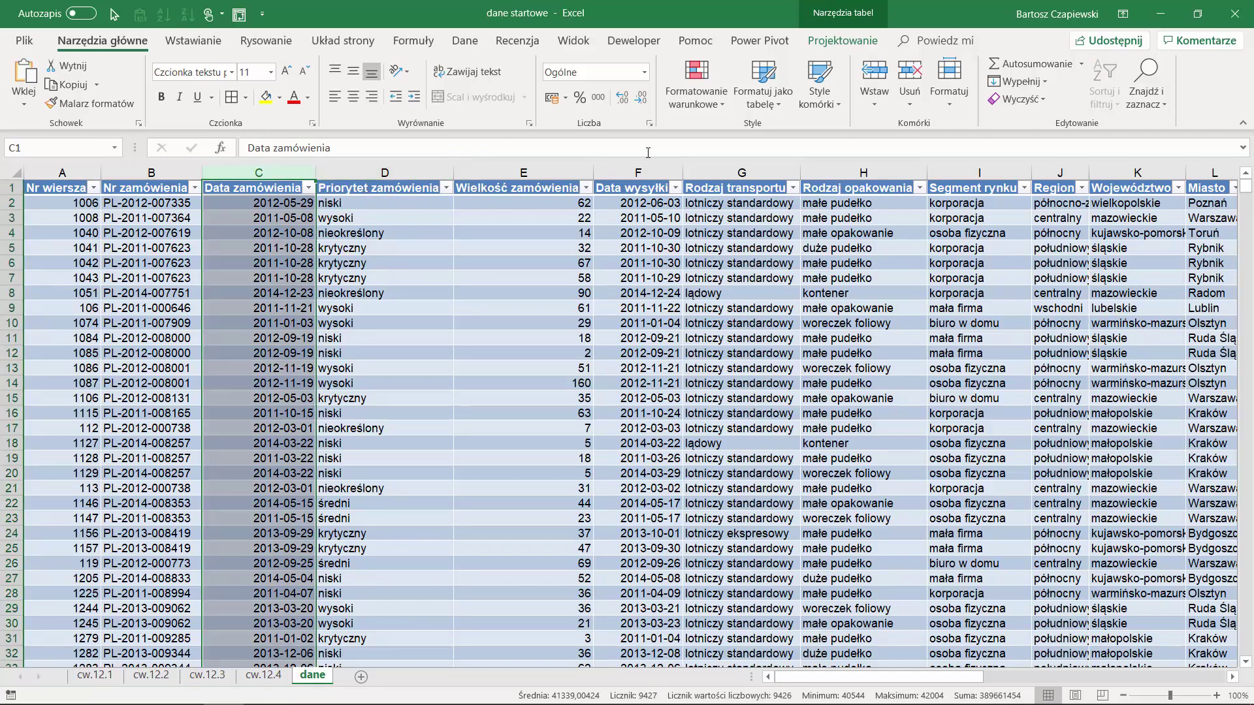
{"action": "left_click", "coordinate": [638, 169]}
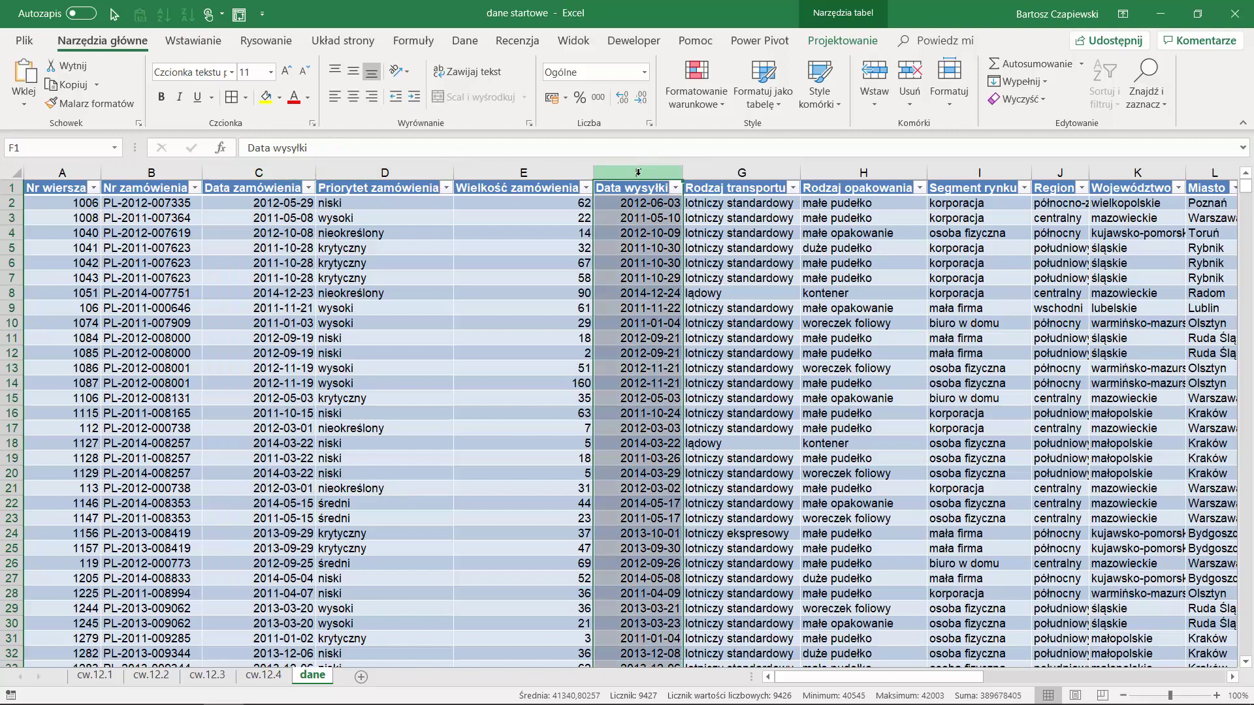
{"action": "left_click", "coordinate": [641, 199]}
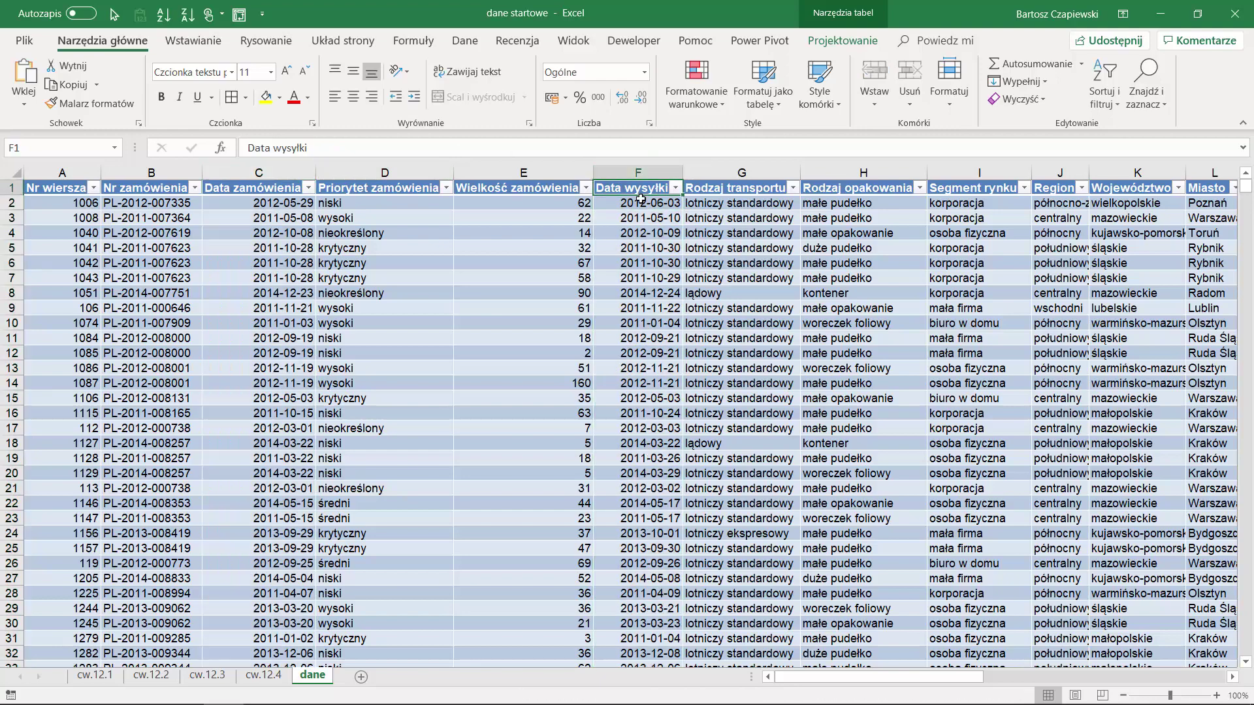
- Jump to cell AC1, the first empty column right of the orders table
{"action": "key", "text": "ctrl+Up"}
{"action": "key", "text": "ctrl+Right"}
{"action": "key", "text": "Right"}
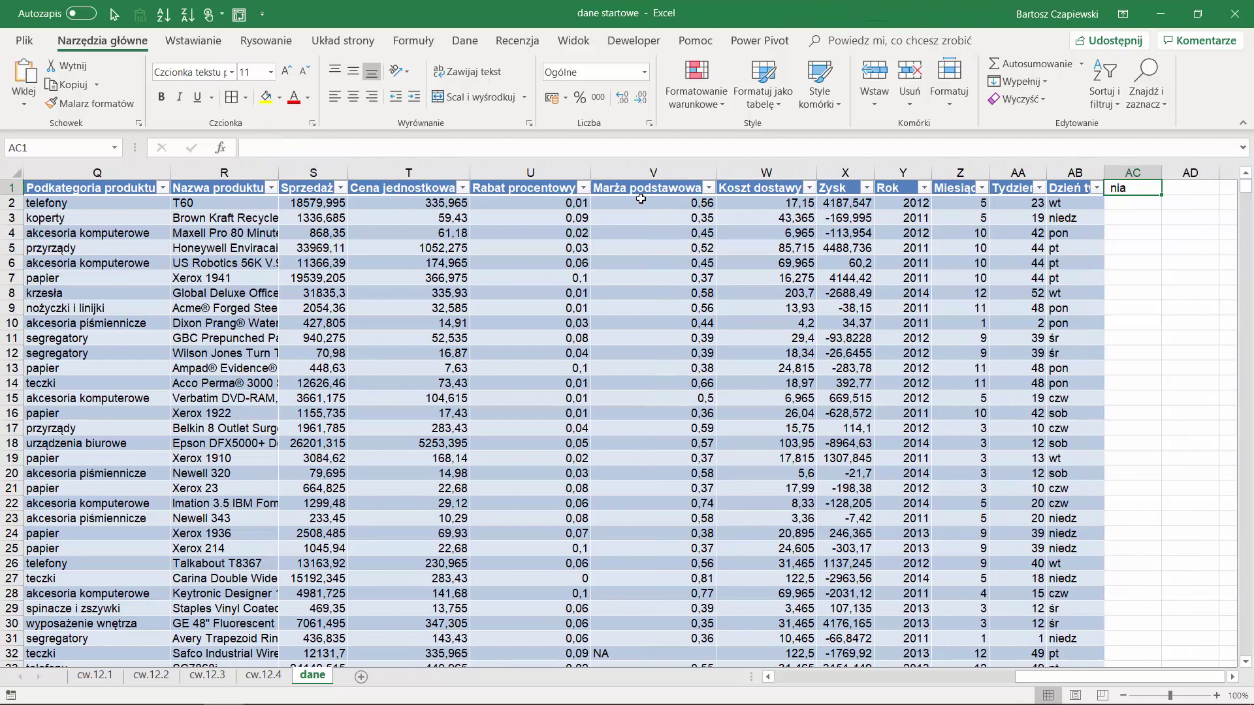
- Enter the column header 'Czas realizacji zamówienia' in cell AC1
{"action": "left_click", "coordinate": [1128, 191]}
{"action": "type", "text": "Czas real"}
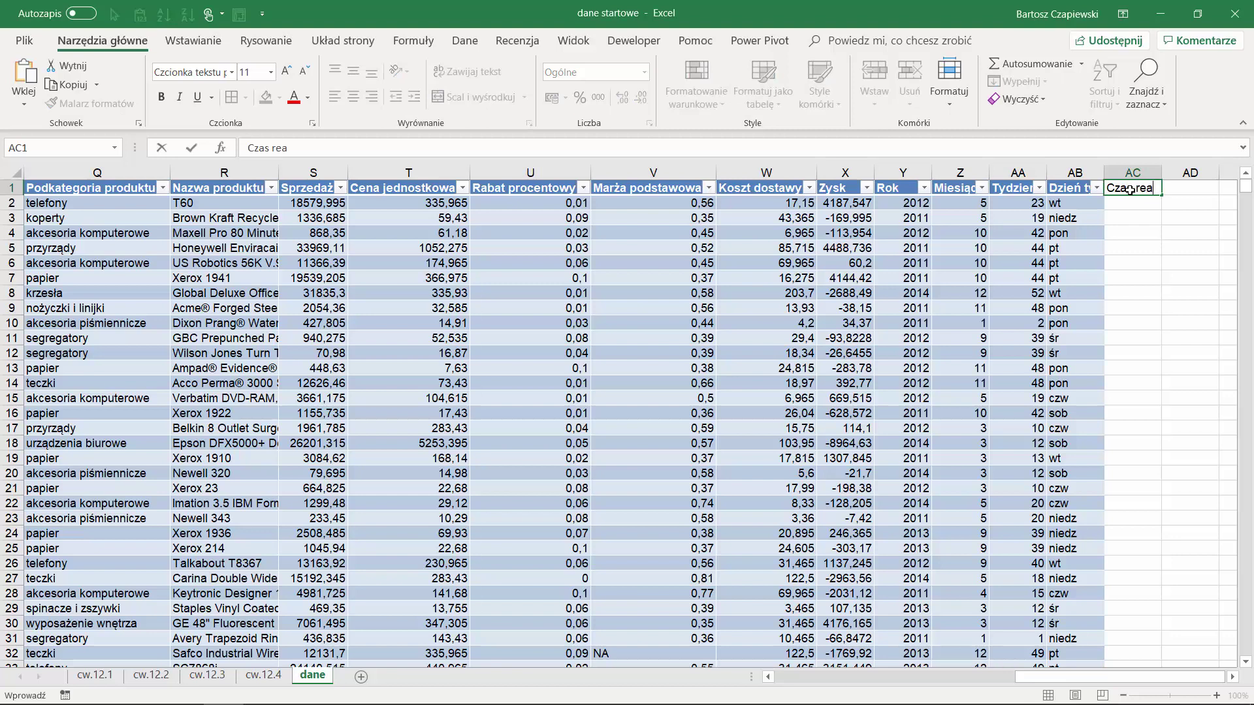
{"action": "type", "text": "izacji zamówi"}
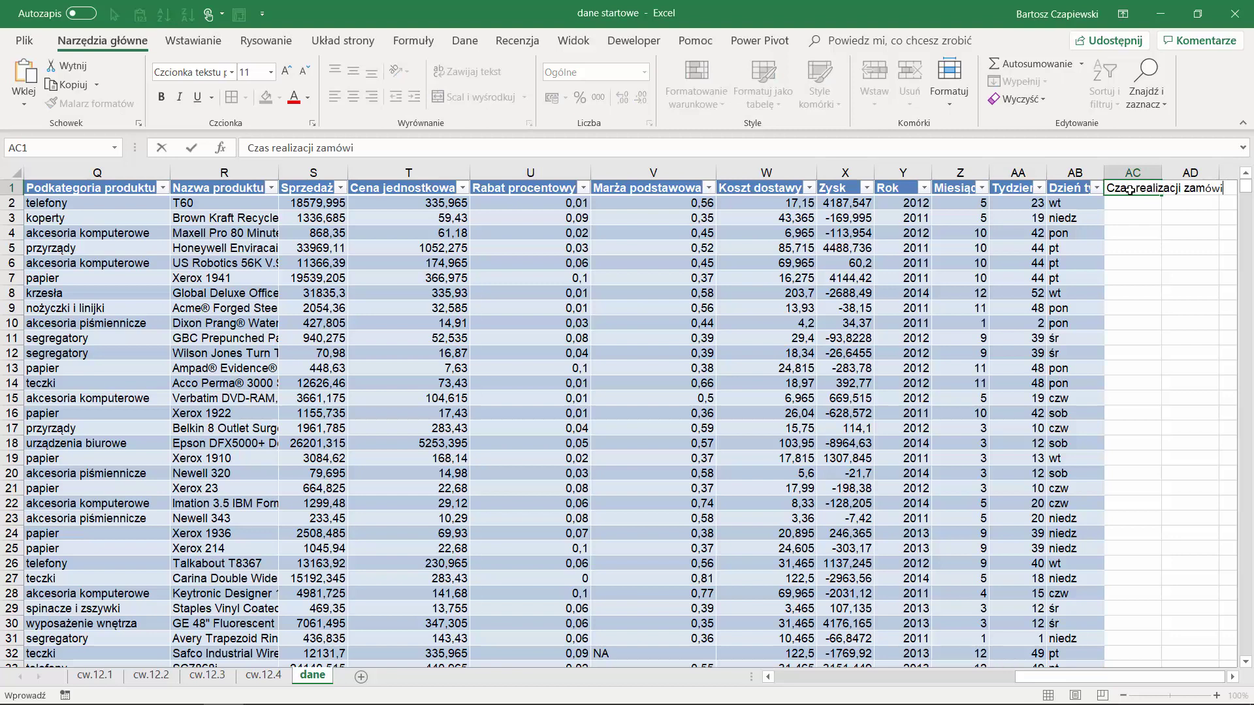
{"action": "type", "text": "enia"}
{"action": "key", "text": "Return"}
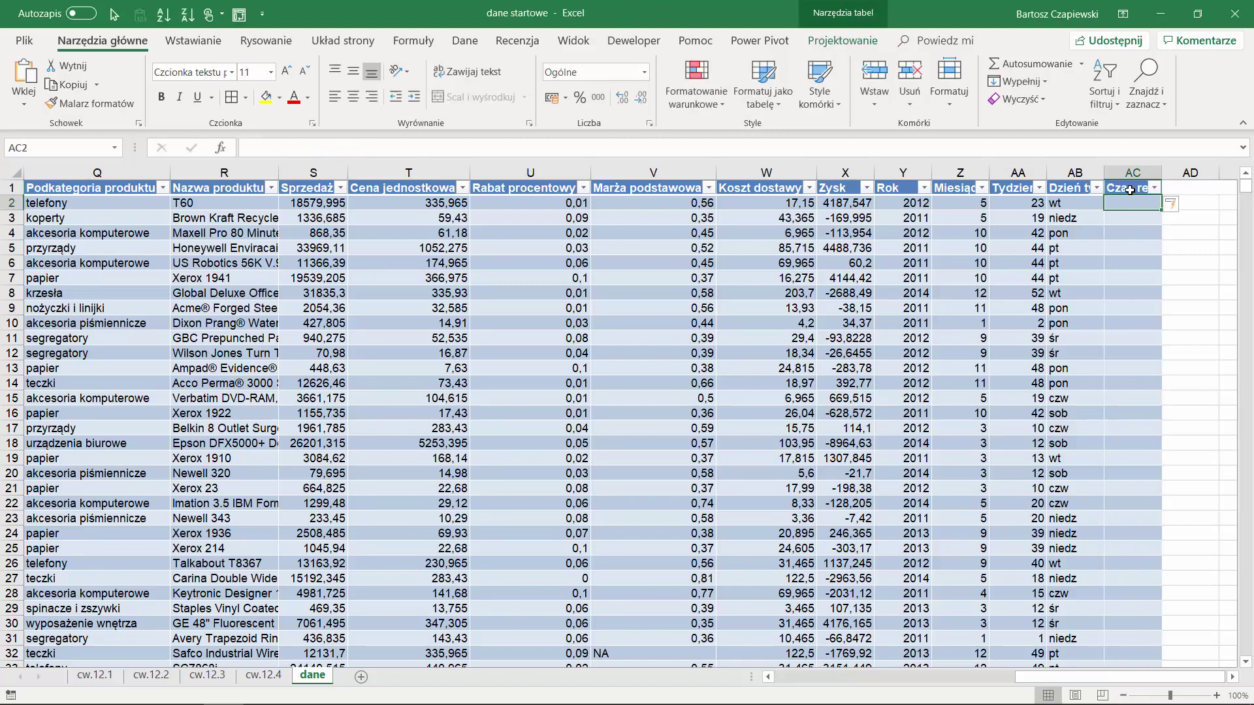
- Fill the new column with =[@[Data wysyłki]]-[@[Data zamówienia]] to get days per order
{"action": "type", "text": "="}
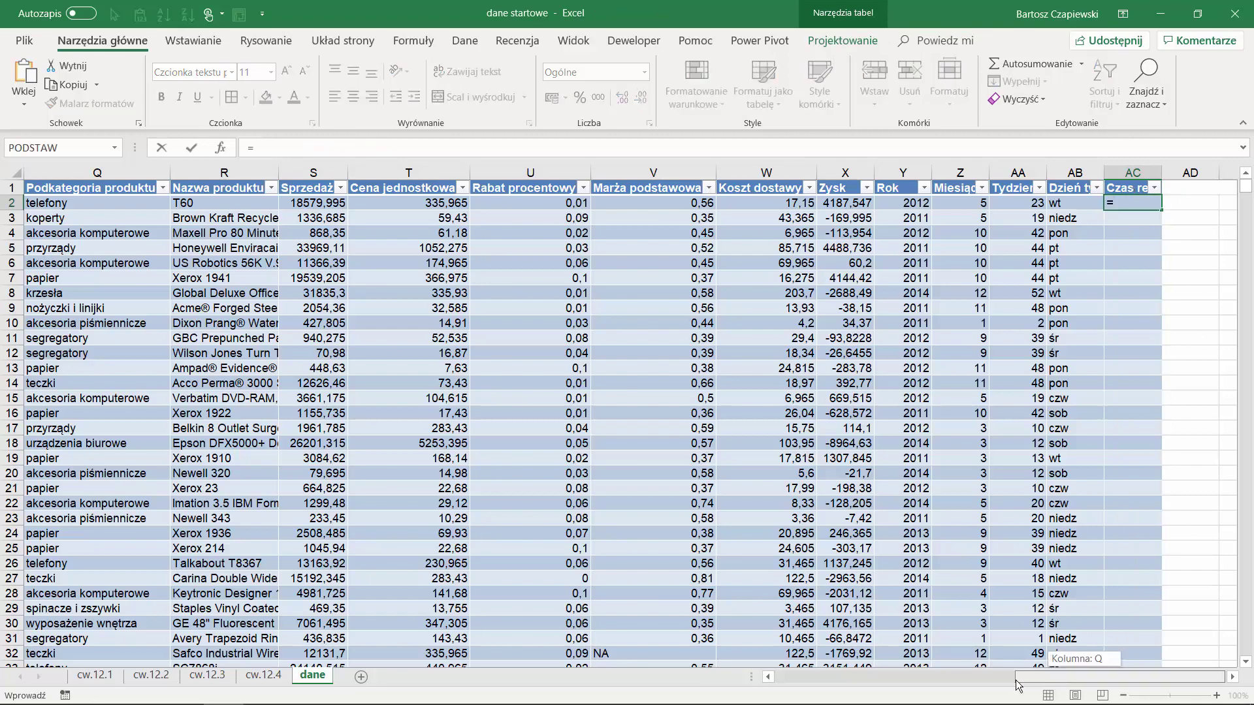
{"action": "left_click_drag", "start_coordinate": [1090, 677], "coordinate": [849, 677]}
{"action": "left_click", "coordinate": [627, 205]}
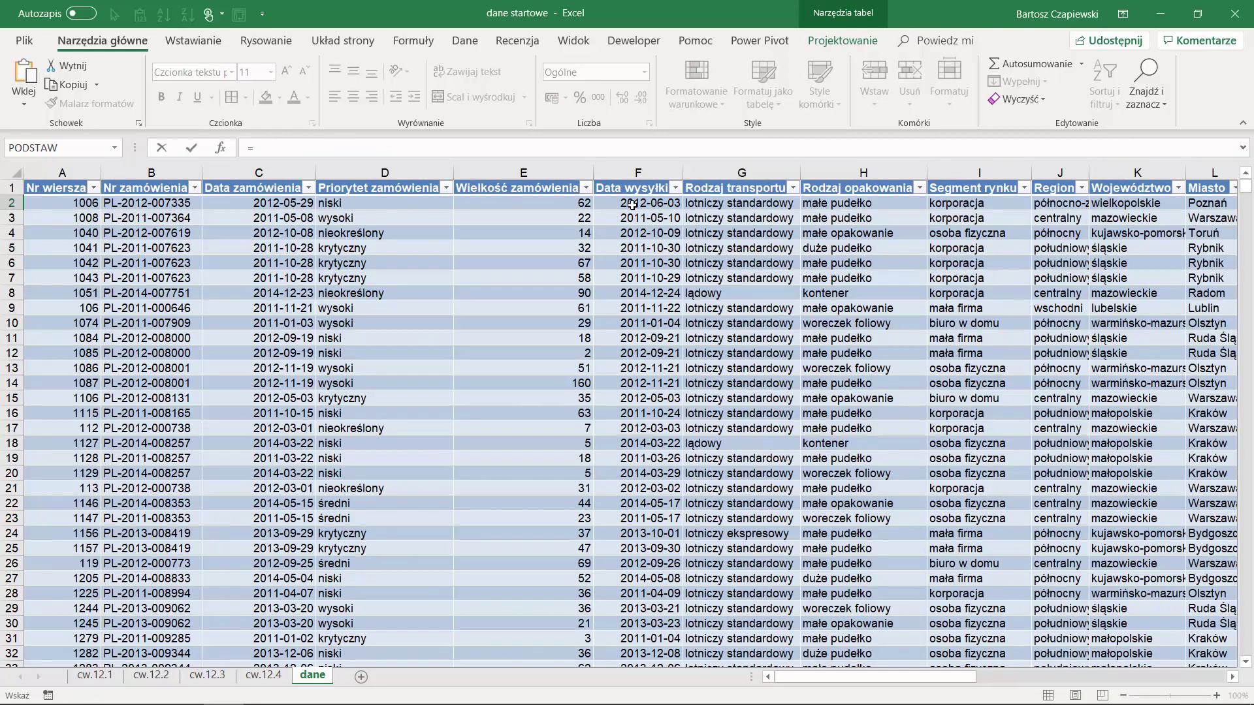
{"action": "type", "text": "-"}
{"action": "left_click", "coordinate": [274, 203]}
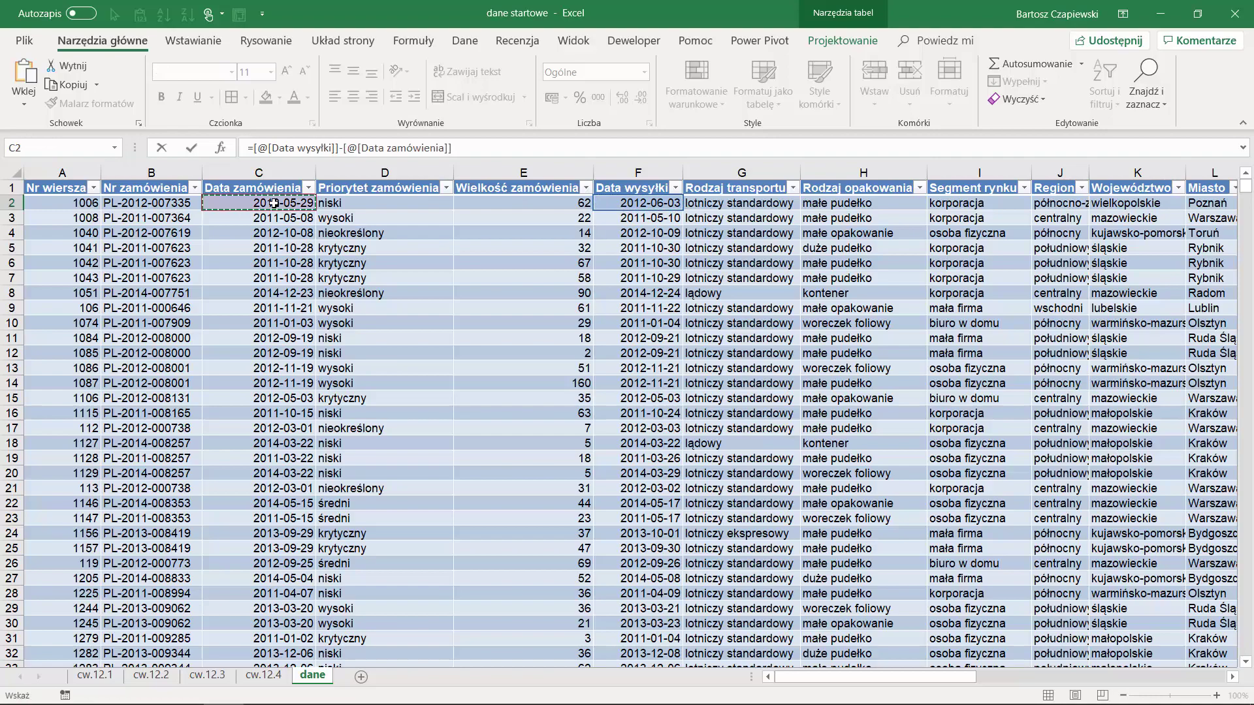
{"action": "key", "text": "Return"}
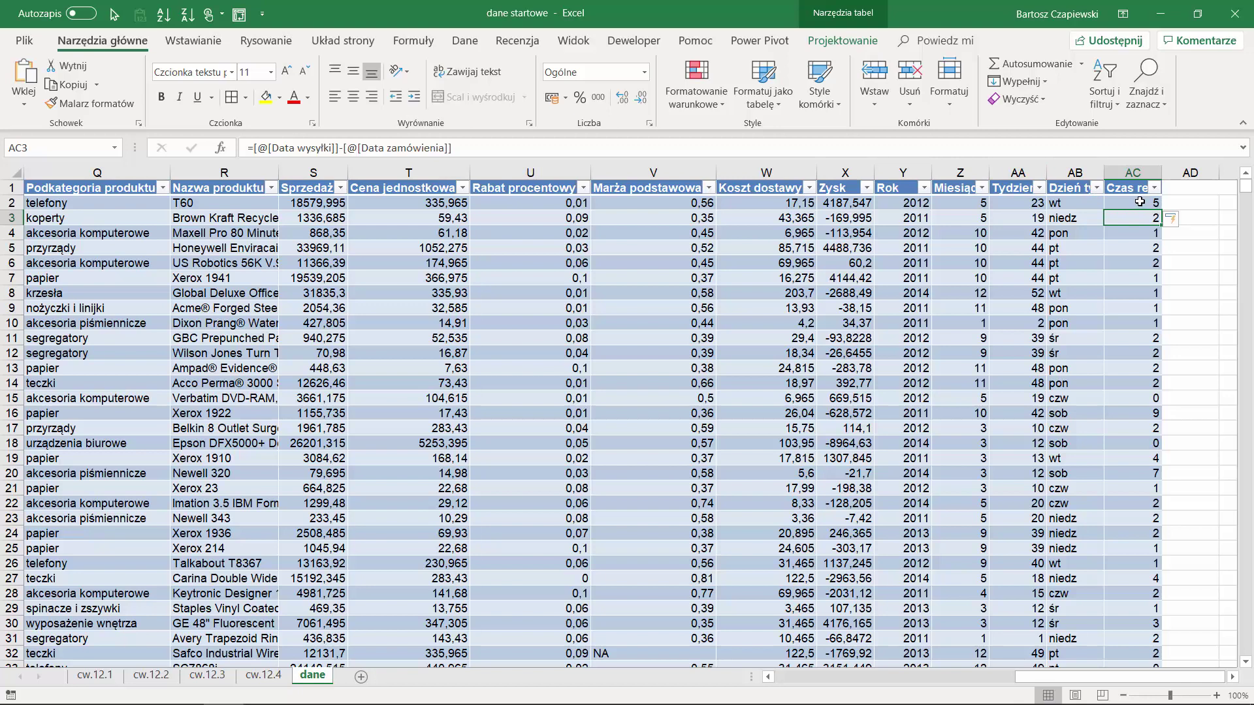
{"action": "left_click", "coordinate": [1140, 202]}
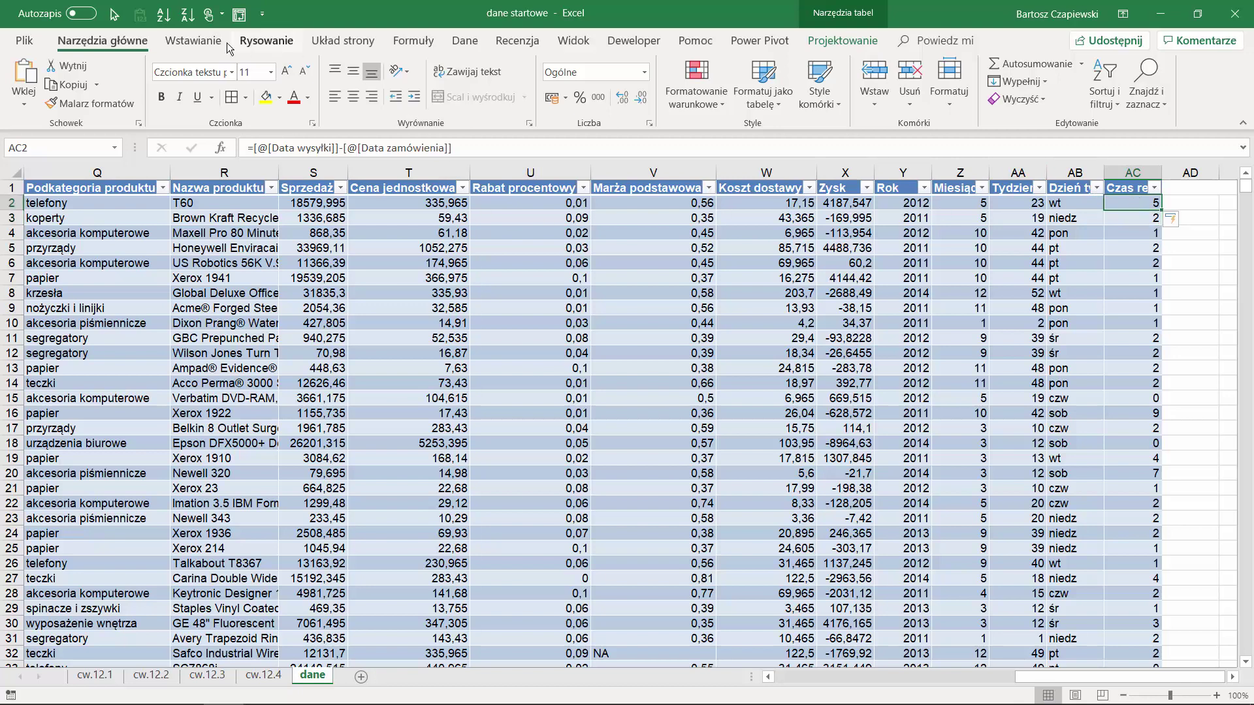
{"action": "left_click", "coordinate": [200, 43]}
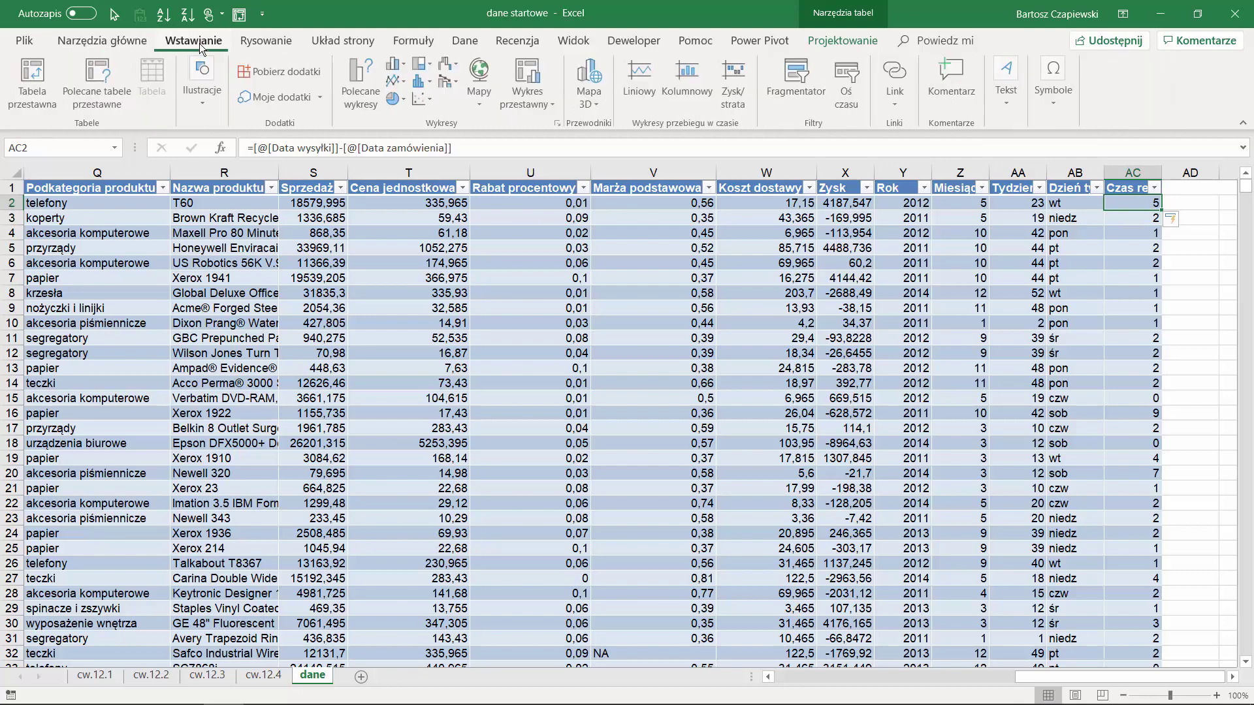
- Build a pivot table on a new sheet with Nr zamówienia rows and Nr wiersza nested beneath
{"action": "left_click", "coordinate": [38, 98]}
{"action": "left_click", "coordinate": [911, 461]}
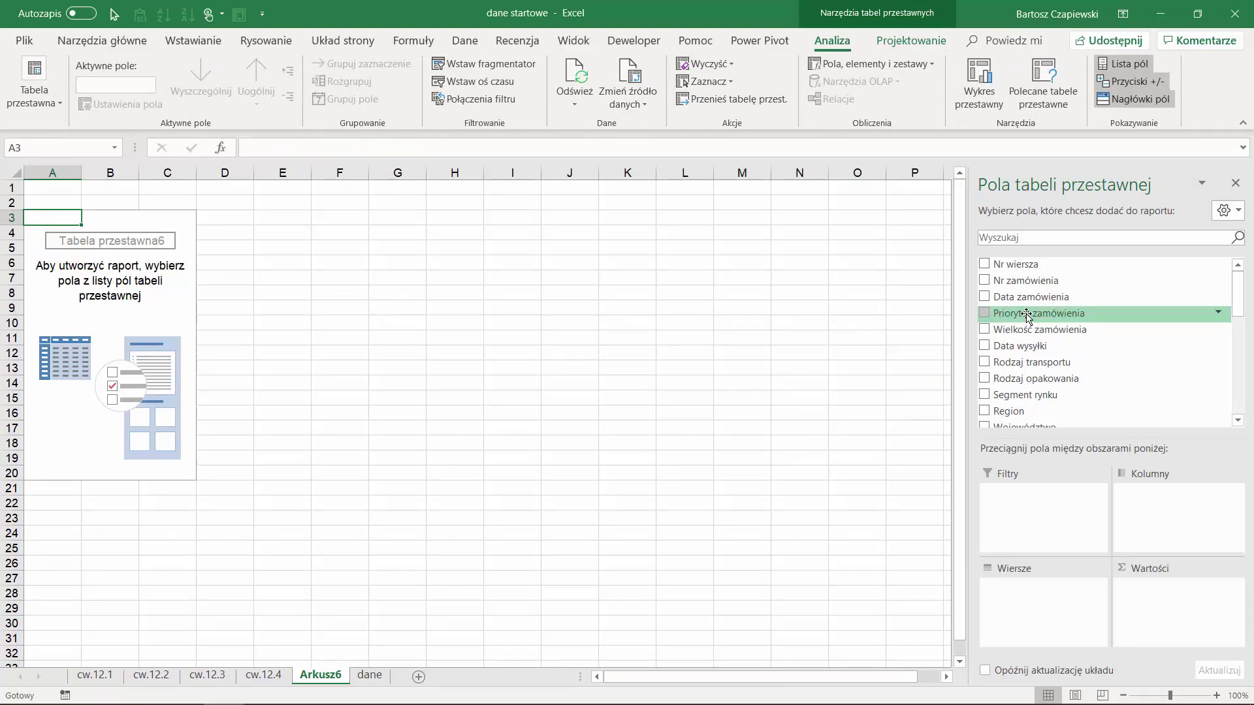
{"action": "left_click", "coordinate": [1022, 282]}
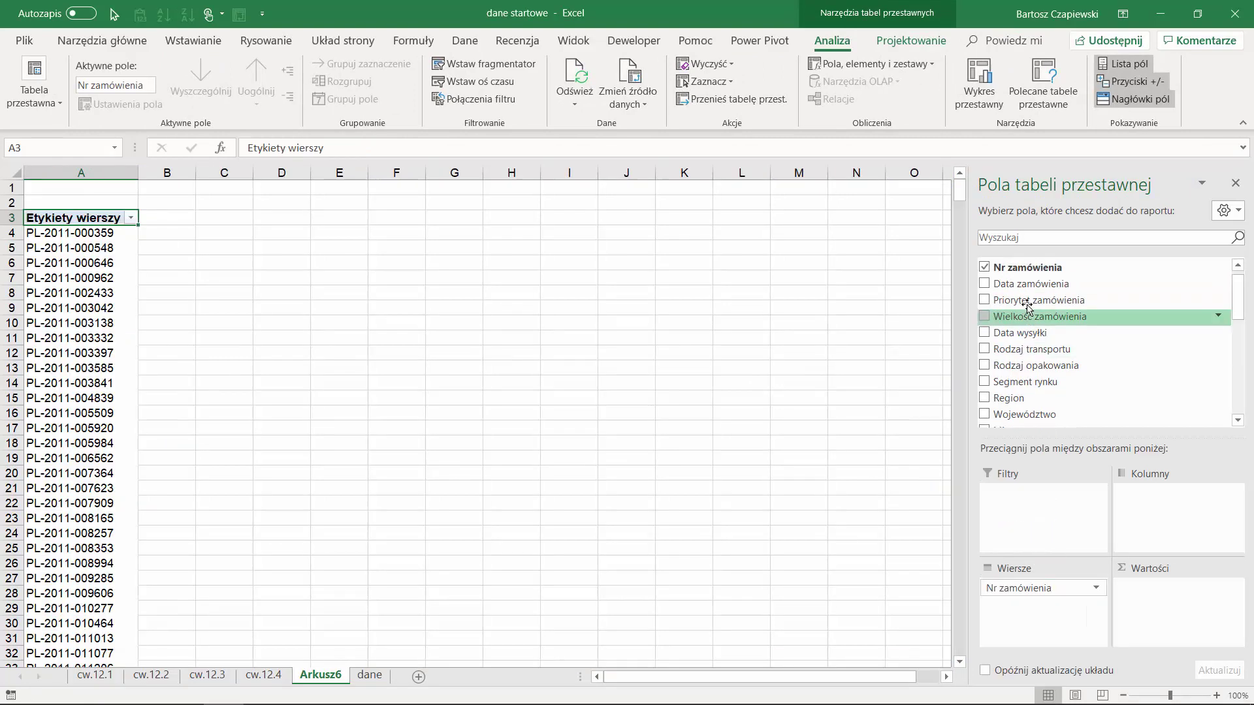
{"action": "left_click_drag", "start_coordinate": [1023, 294], "coordinate": [1019, 619]}
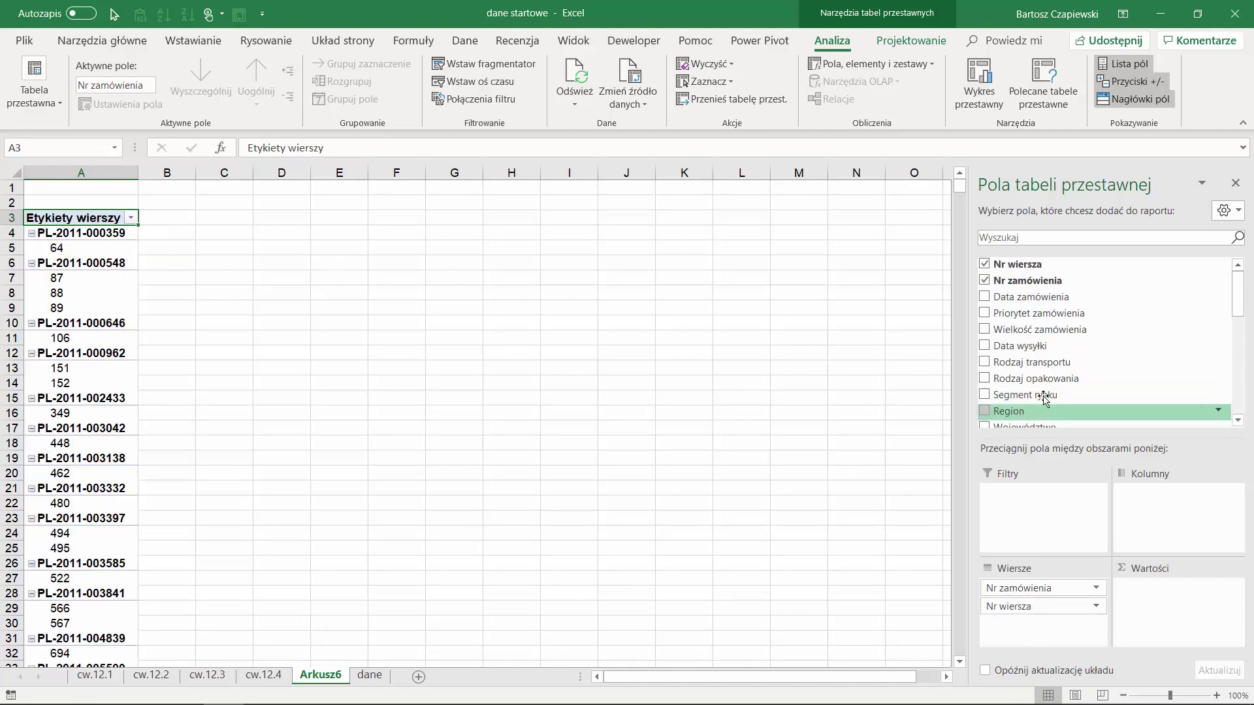
{"action": "scroll", "coordinate": [1041, 353], "scroll_direction": "down", "scroll_amount": 3}
{"action": "scroll", "coordinate": [1041, 354], "scroll_direction": "down", "scroll_amount": 3}
{"action": "scroll", "coordinate": [1041, 359], "scroll_direction": "down", "scroll_amount": 5}
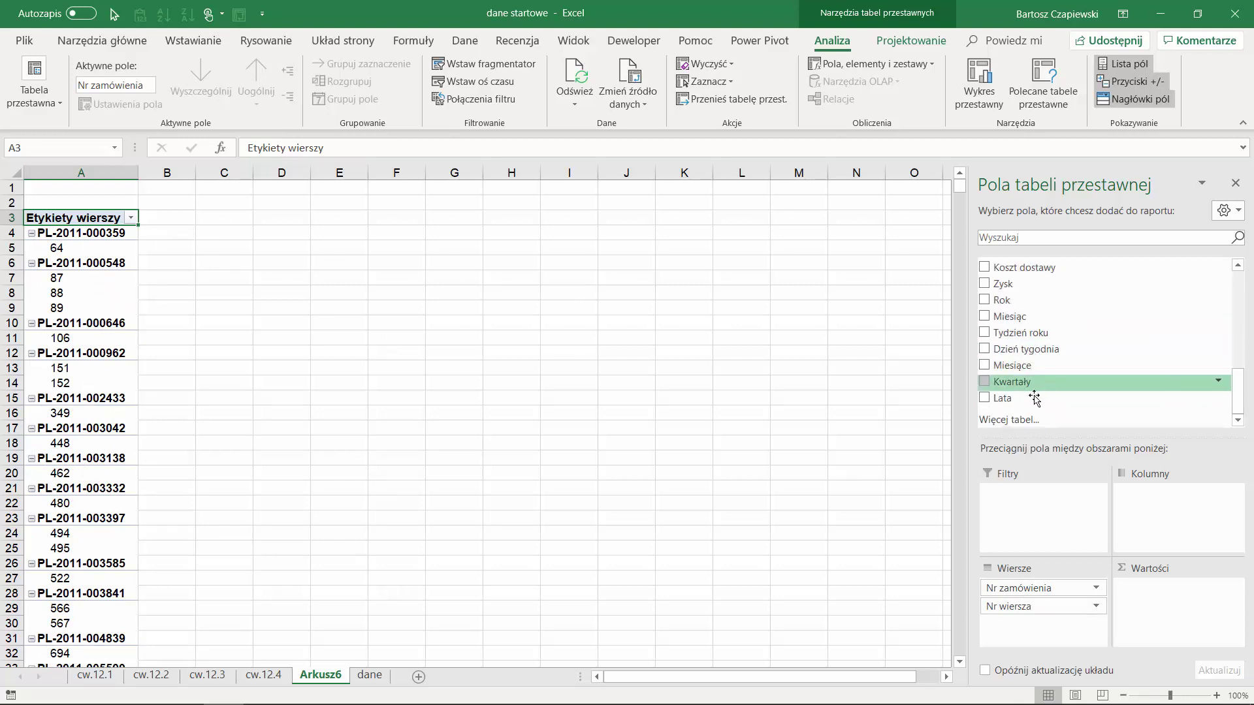
{"action": "left_click", "coordinate": [98, 233]}
- Refresh the pivot to pick up the new column and add Data zamówienia to Wartości
{"action": "right_click", "coordinate": [99, 233]}
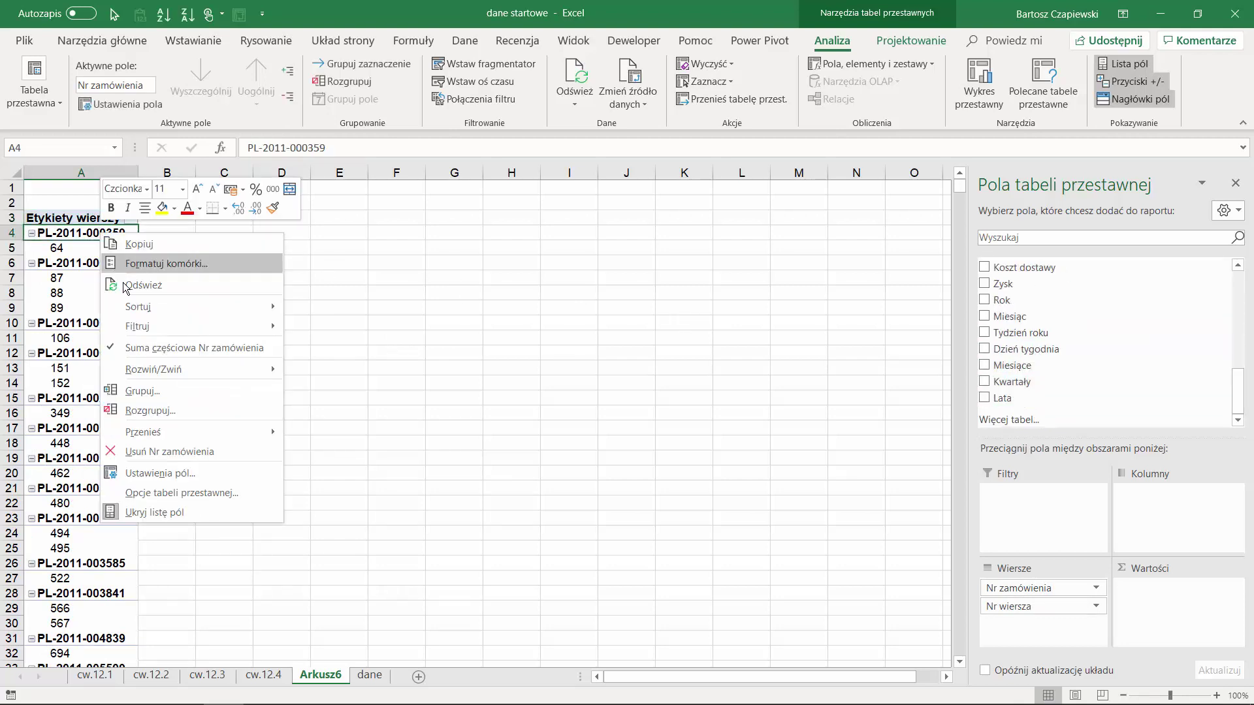
{"action": "left_click", "coordinate": [137, 288]}
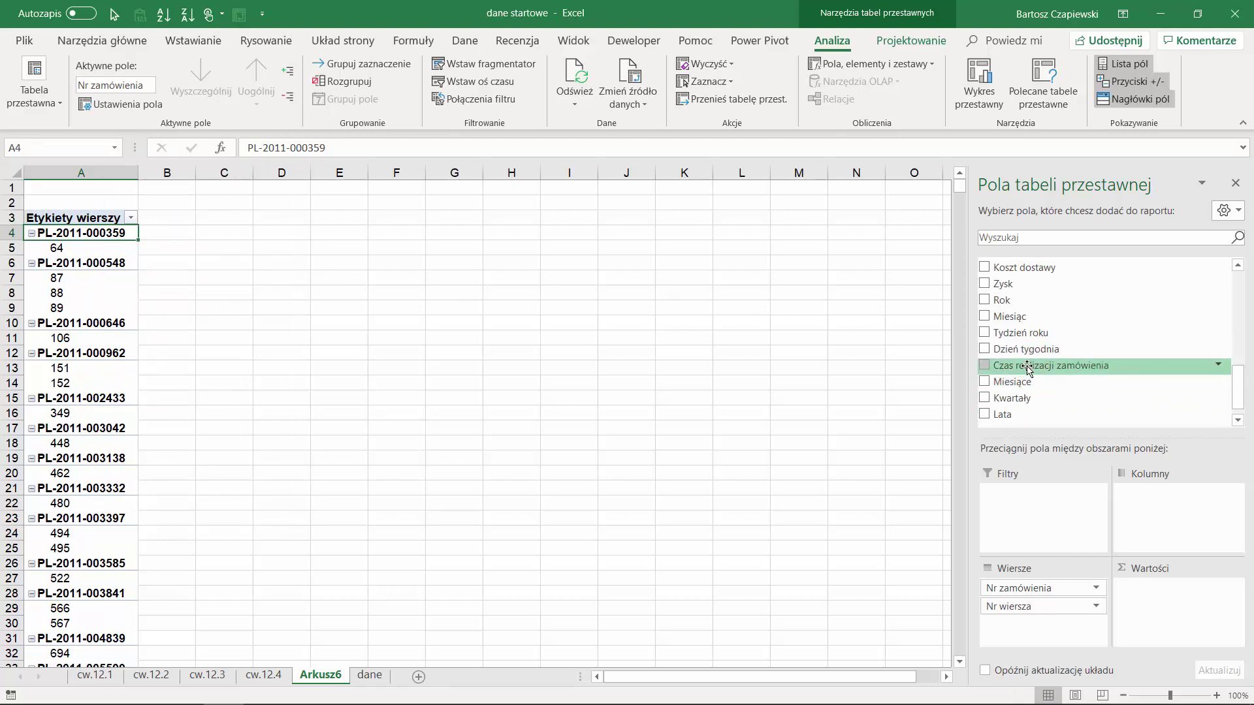
{"action": "scroll", "coordinate": [1030, 370], "scroll_direction": "up", "scroll_amount": 2}
{"action": "scroll", "coordinate": [1030, 370], "scroll_direction": "up", "scroll_amount": 2}
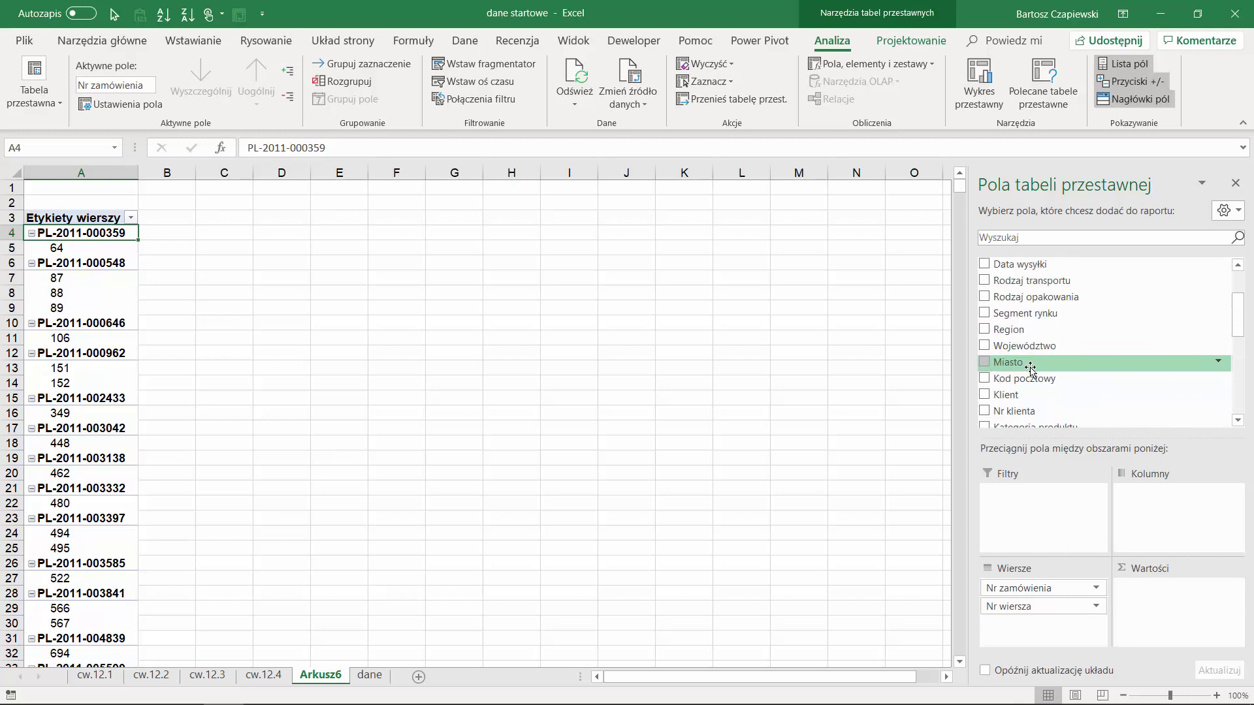
{"action": "scroll", "coordinate": [1030, 369], "scroll_direction": "up", "scroll_amount": 2}
{"action": "scroll", "coordinate": [1030, 369], "scroll_direction": "up", "scroll_amount": 1}
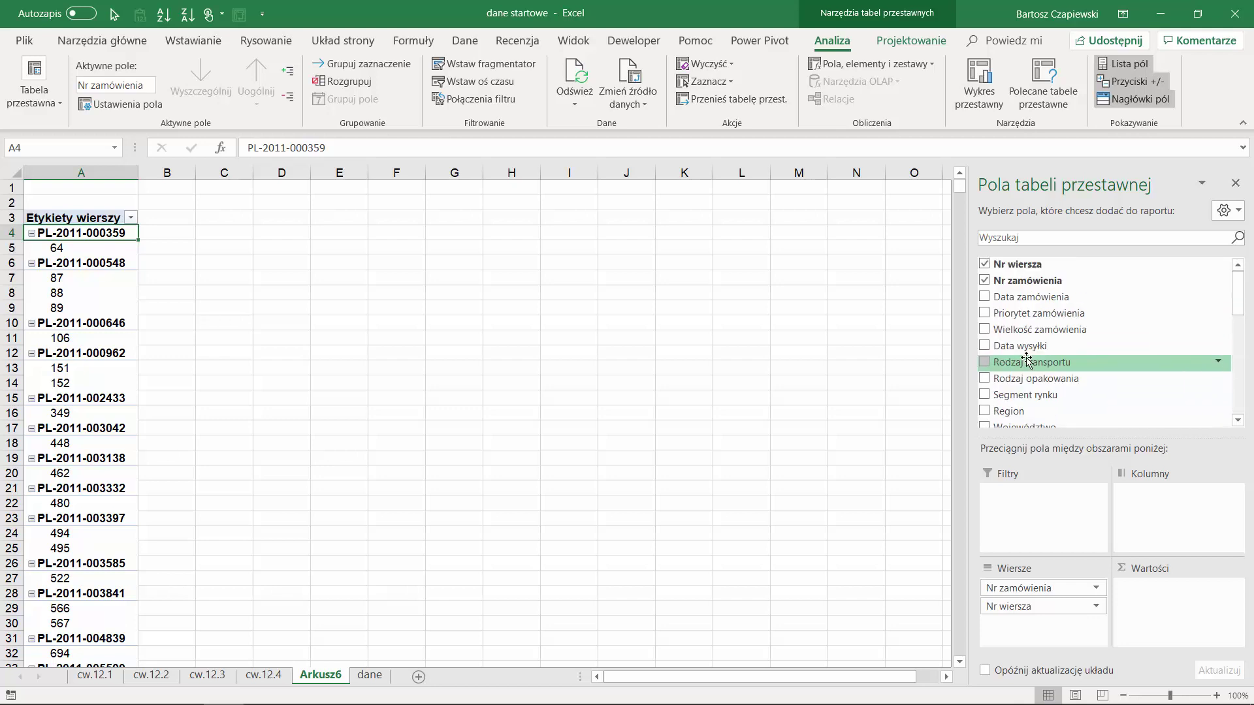
{"action": "left_click_drag", "start_coordinate": [1031, 297], "coordinate": [1179, 619]}
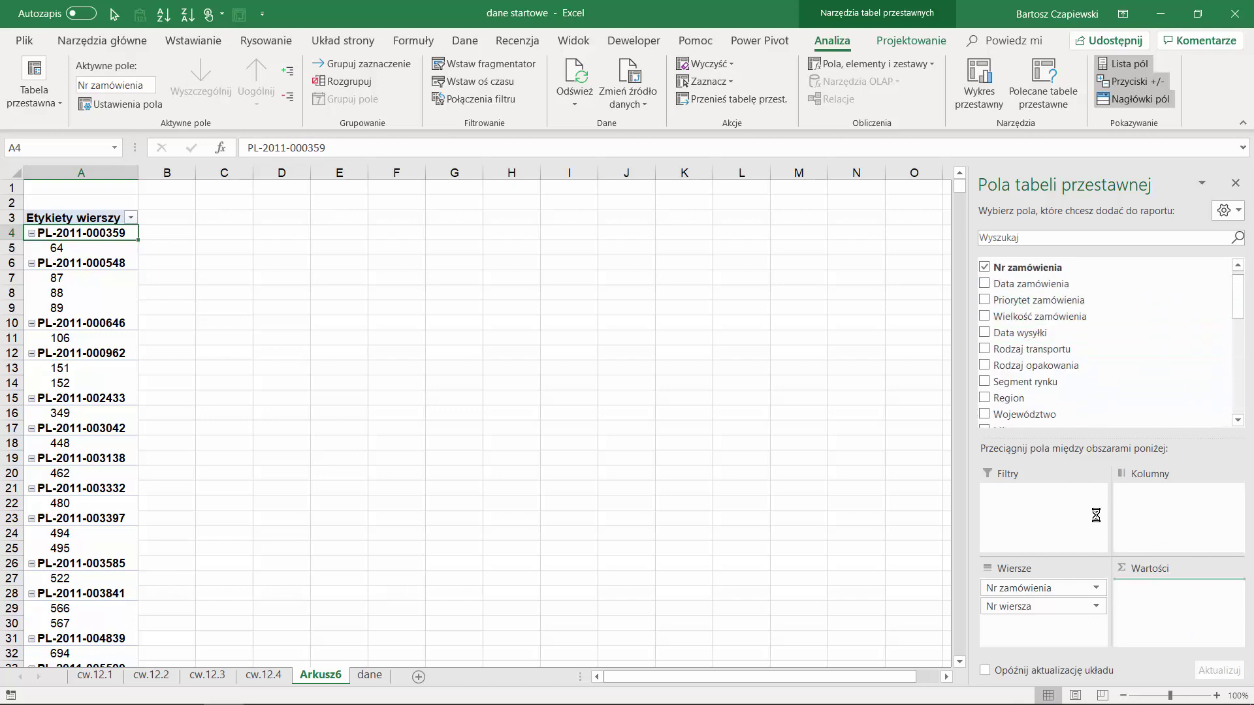
- Add Czas realizacji zamówienia to the Wartości area as a summed column
{"action": "scroll", "coordinate": [1230, 300], "scroll_direction": "down", "scroll_amount": 4}
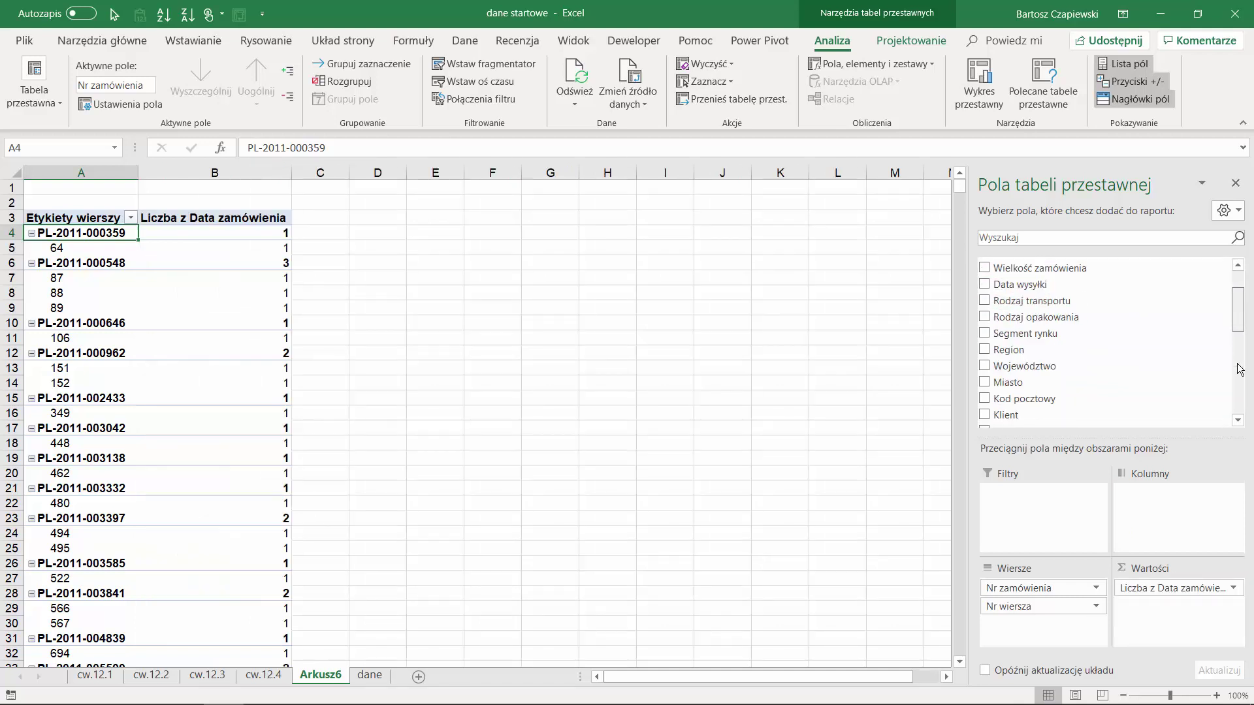
{"action": "scroll", "coordinate": [1175, 314], "scroll_direction": "down", "scroll_amount": 3}
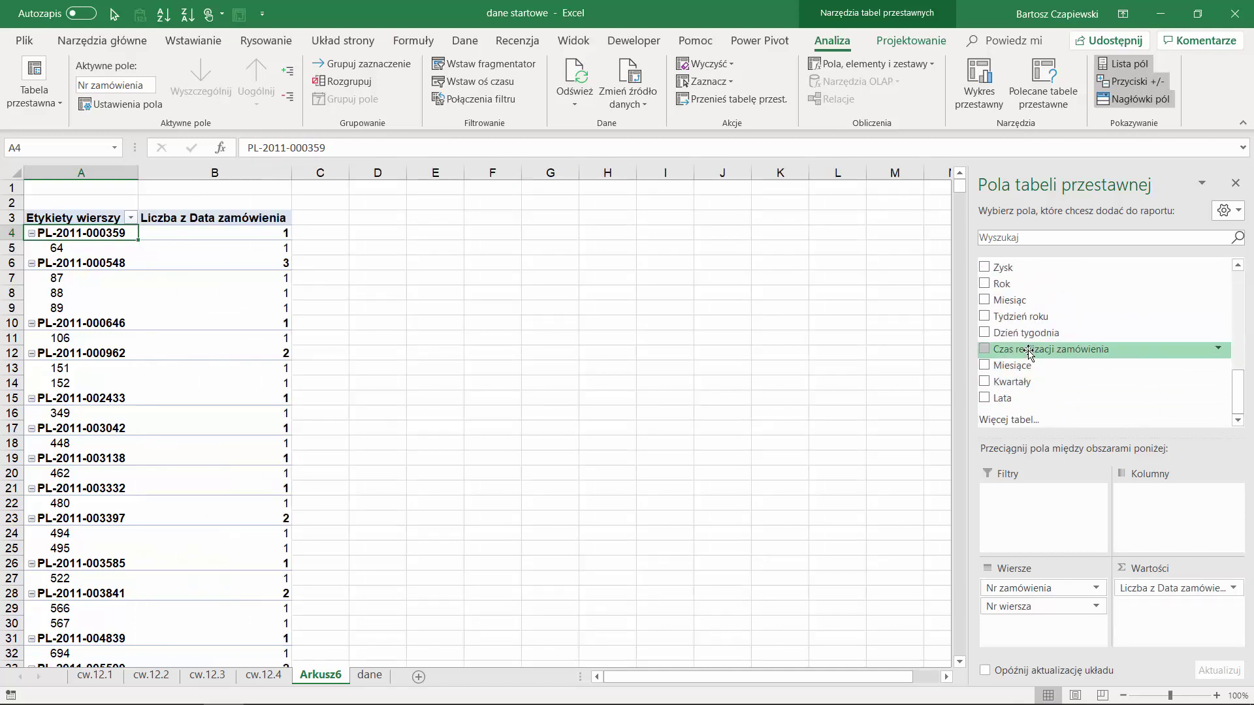
{"action": "left_click_drag", "start_coordinate": [1029, 353], "coordinate": [1169, 617]}
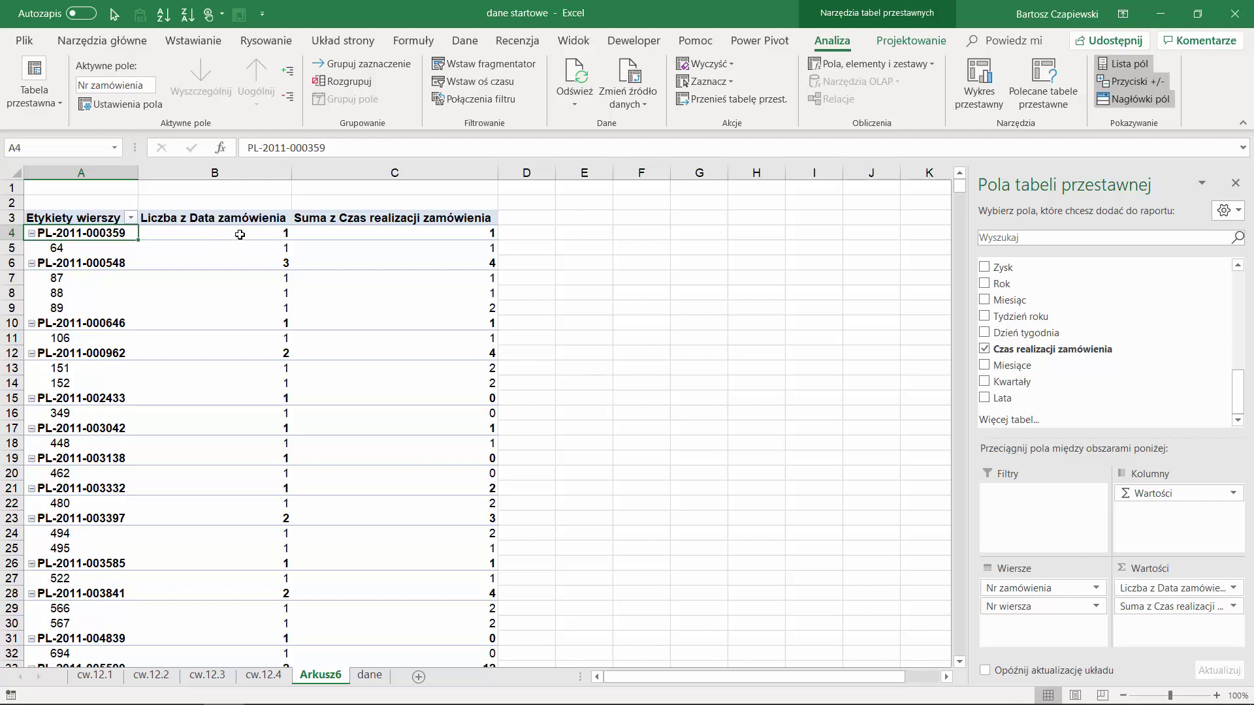
- Switch the Data zamówienia value field from count (Liczba) to Suma
{"action": "right_click", "coordinate": [240, 234]}
{"action": "mouse_move", "coordinate": [323, 370]}
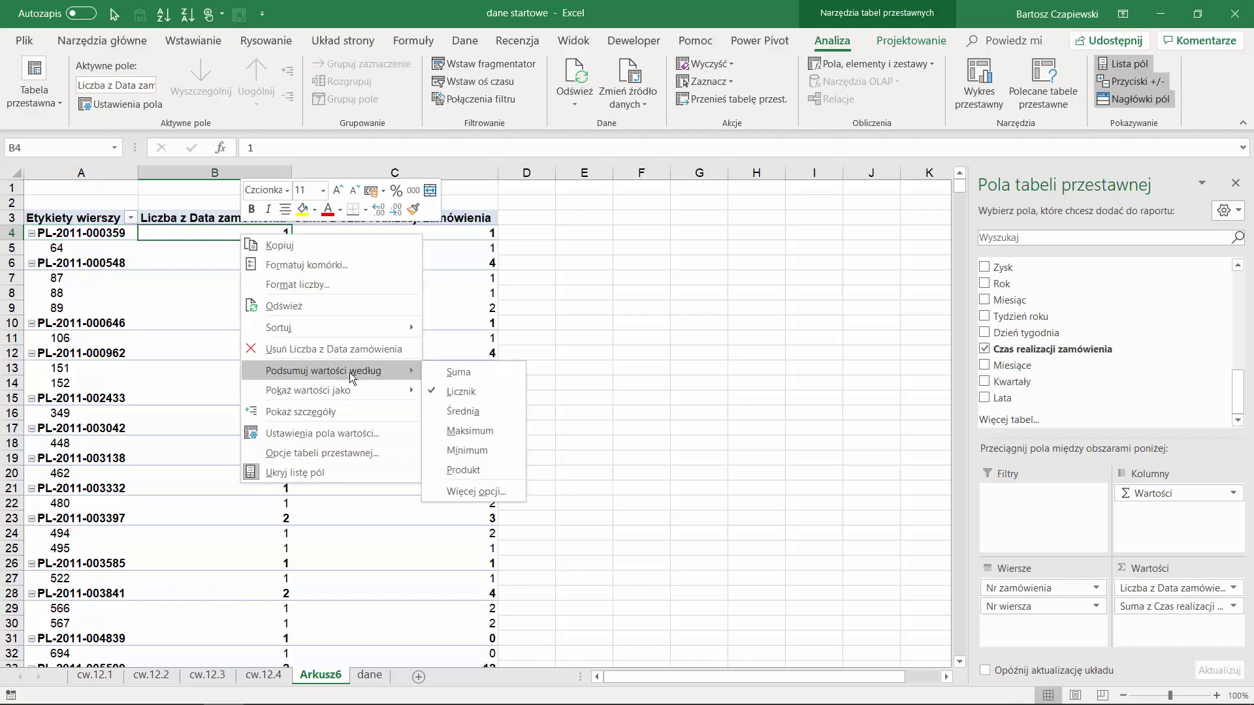
{"action": "left_click", "coordinate": [472, 373]}
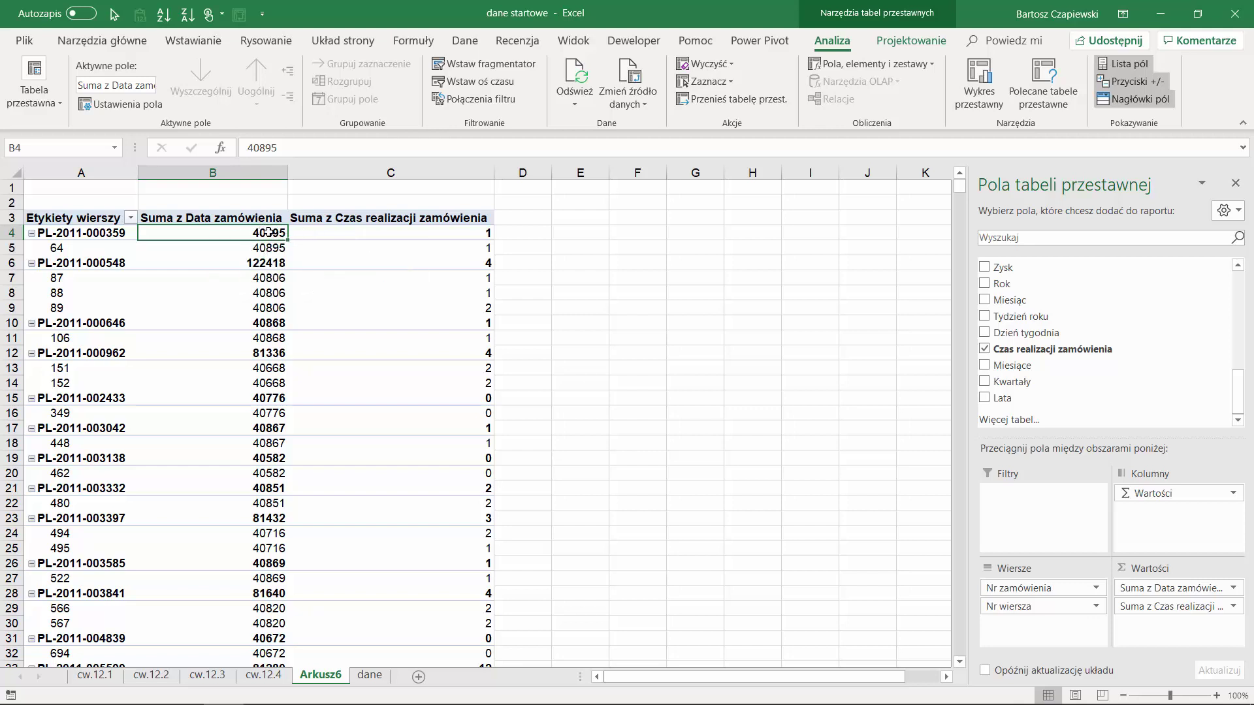
{"action": "mouse_move", "coordinate": [268, 233]}
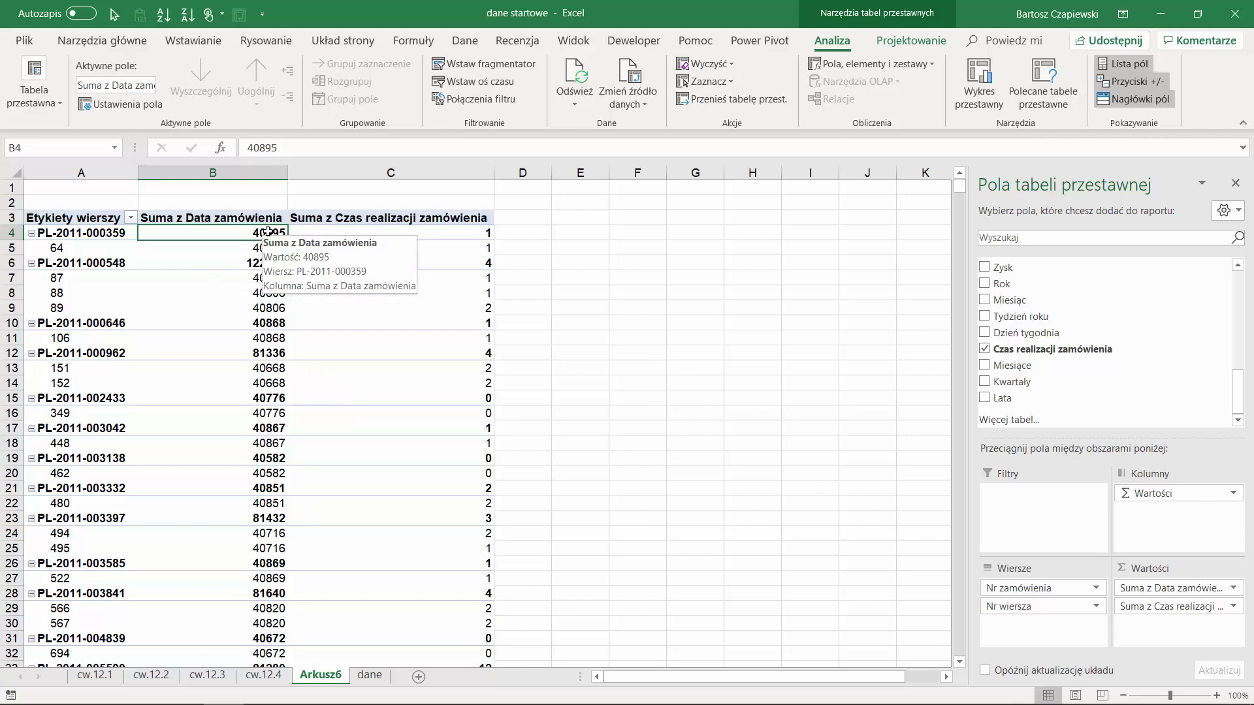
- Apply the Data number format to Suma z Data zamówienia, showing values like 2011-12-18
{"action": "right_click", "coordinate": [268, 231]}
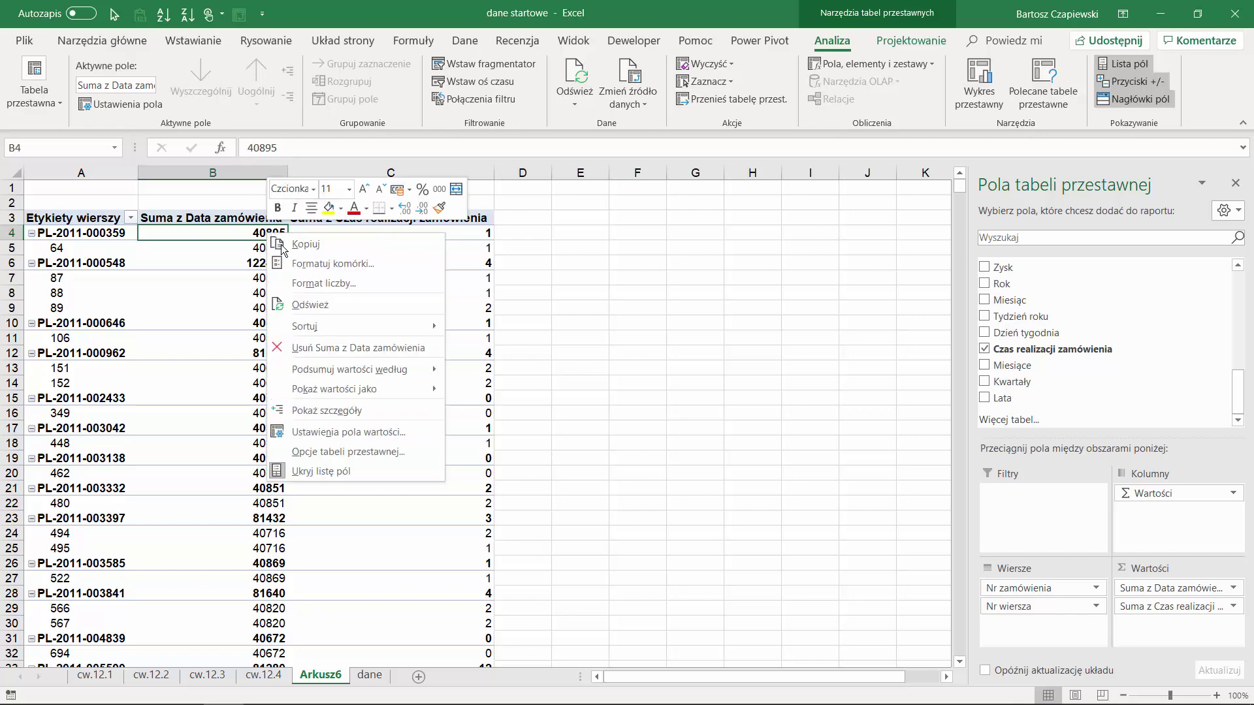
{"action": "left_click", "coordinate": [325, 282]}
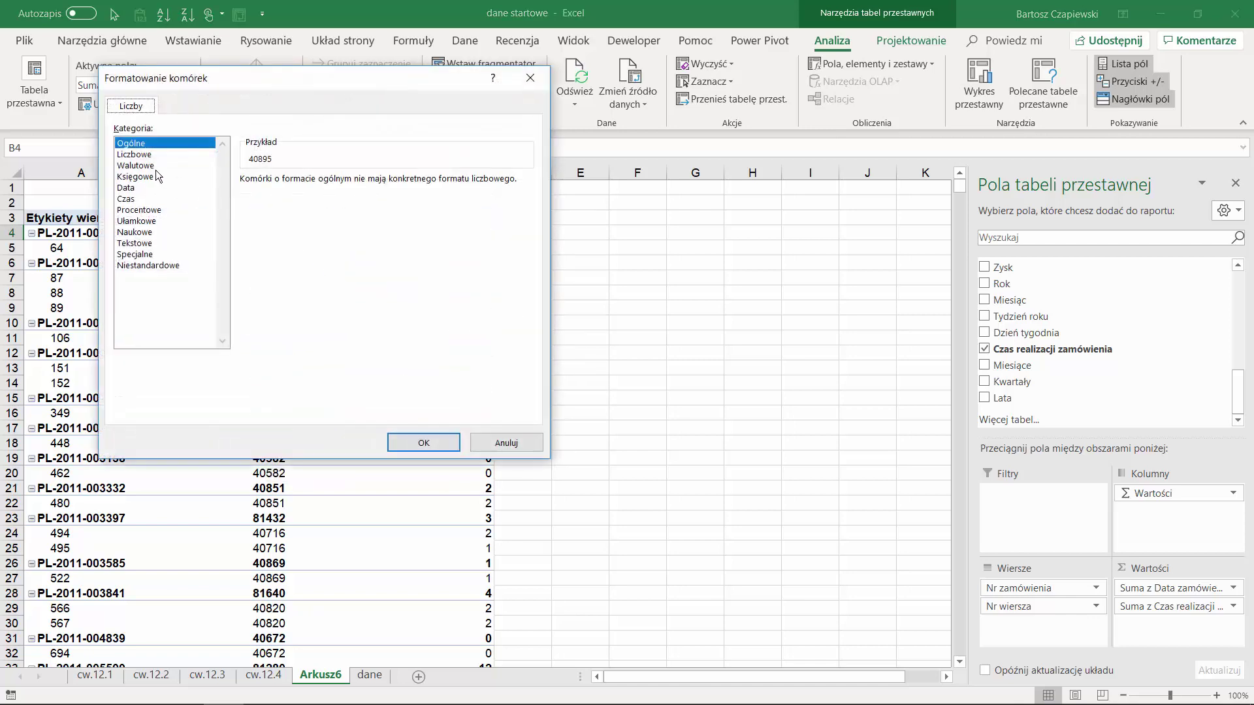
{"action": "left_click", "coordinate": [145, 188]}
{"action": "left_click", "coordinate": [415, 442]}
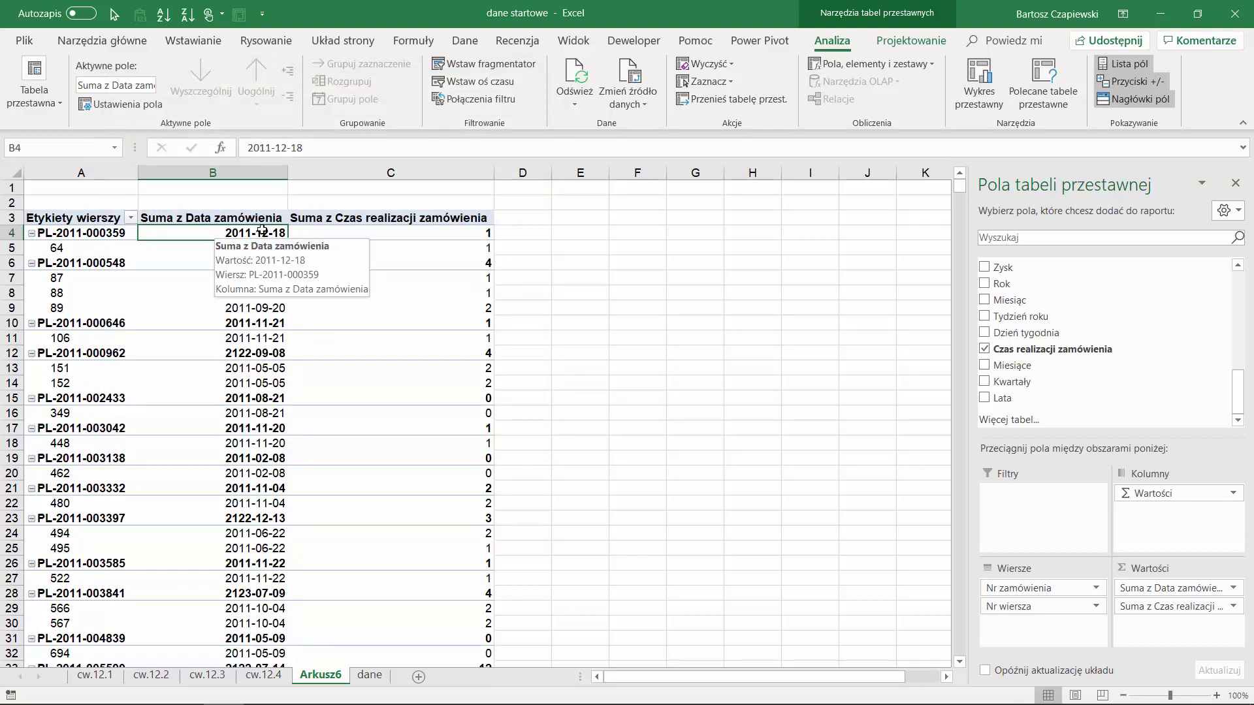
- Set the pivot's report layout to Pokaż w formie tabelarycznej (tabular form)
{"action": "left_click", "coordinate": [899, 41]}
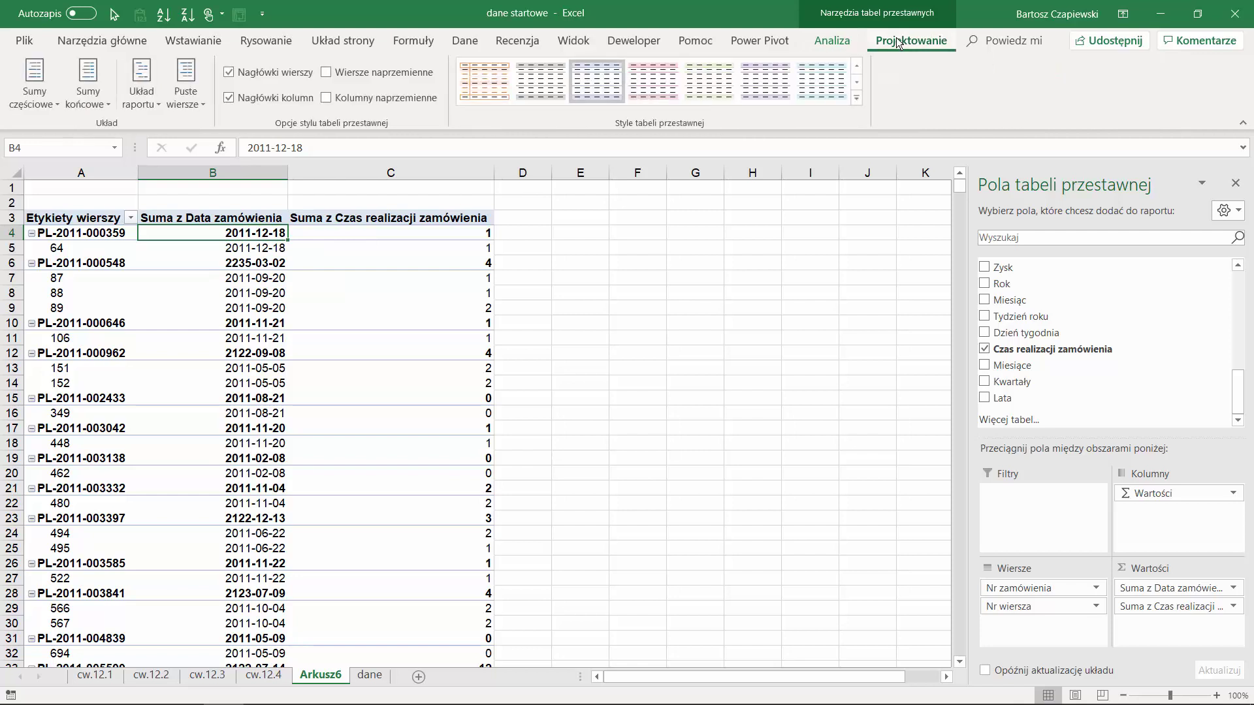
{"action": "left_click", "coordinate": [139, 103]}
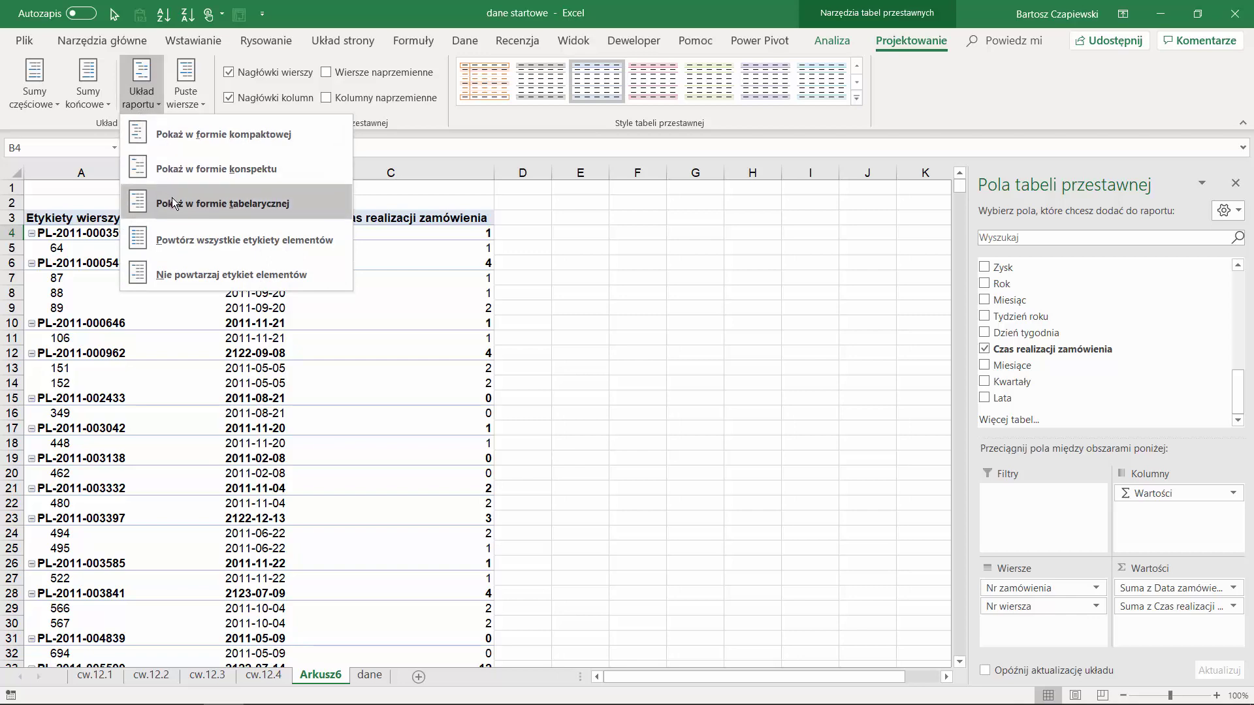
{"action": "left_click", "coordinate": [222, 203]}
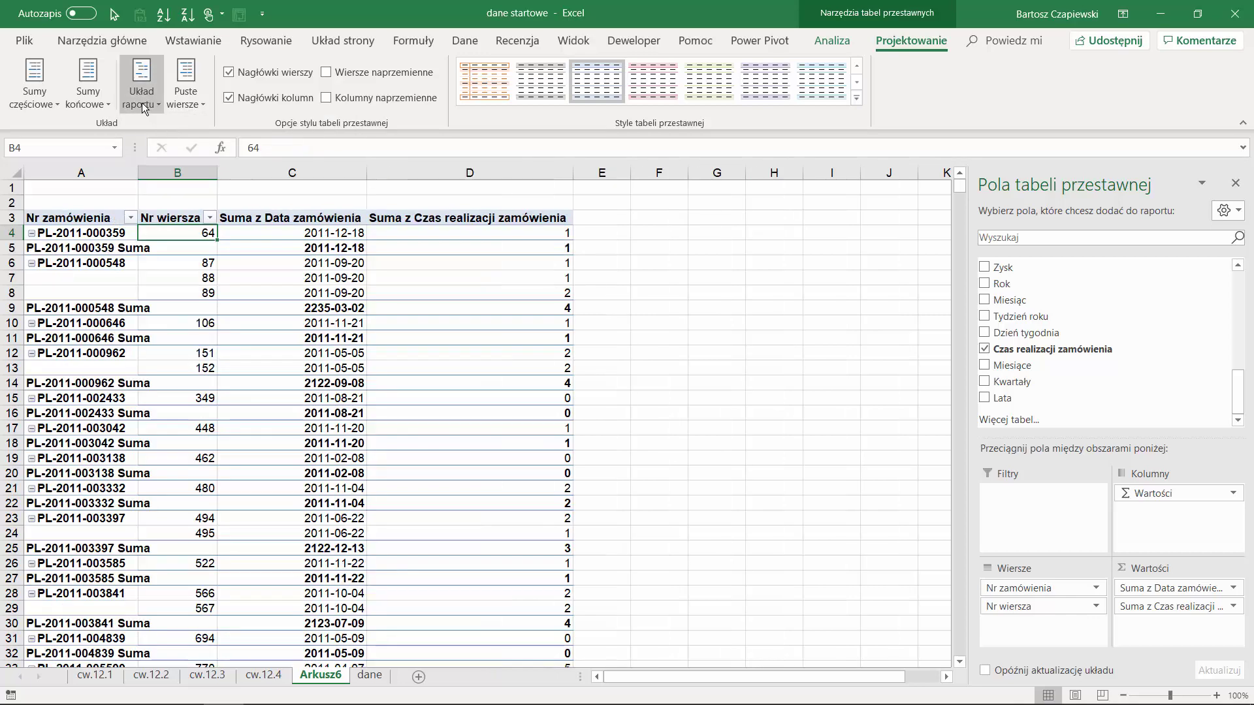
{"action": "left_click", "coordinate": [142, 103]}
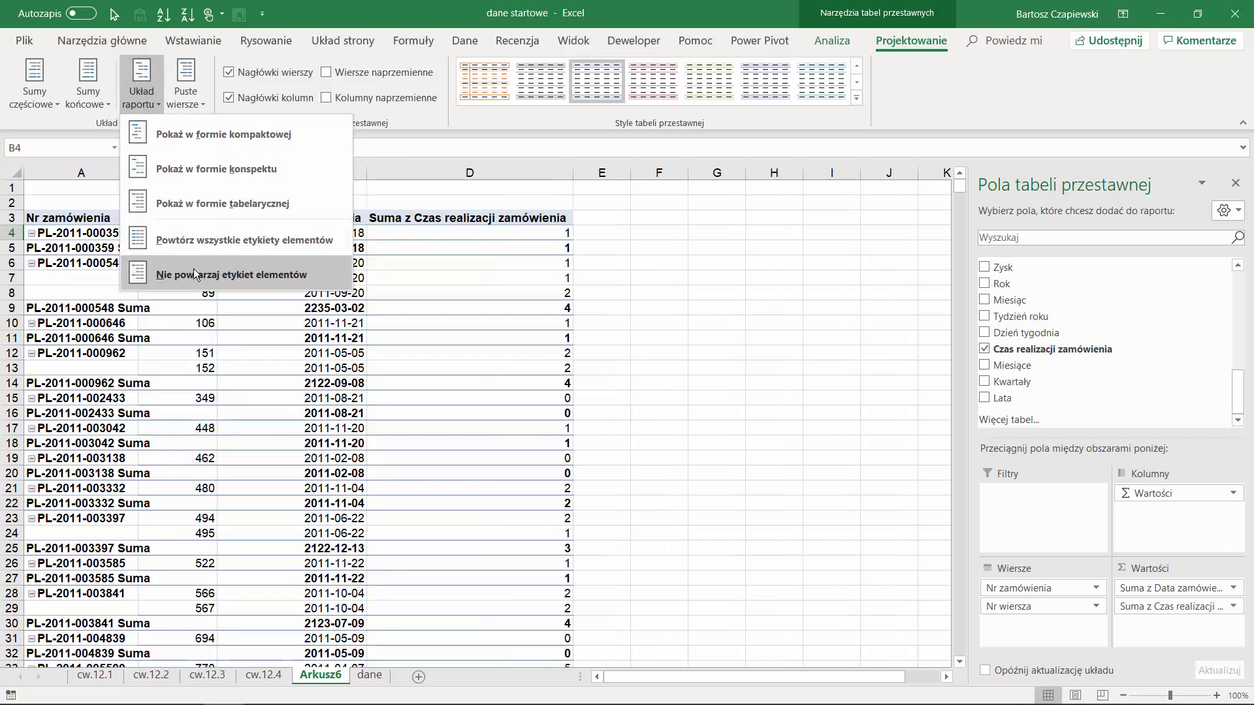
{"action": "left_click", "coordinate": [146, 91]}
- Turn off the pivot's subtotals (Nie pokazuj) and grand totals
{"action": "left_click", "coordinate": [35, 105]}
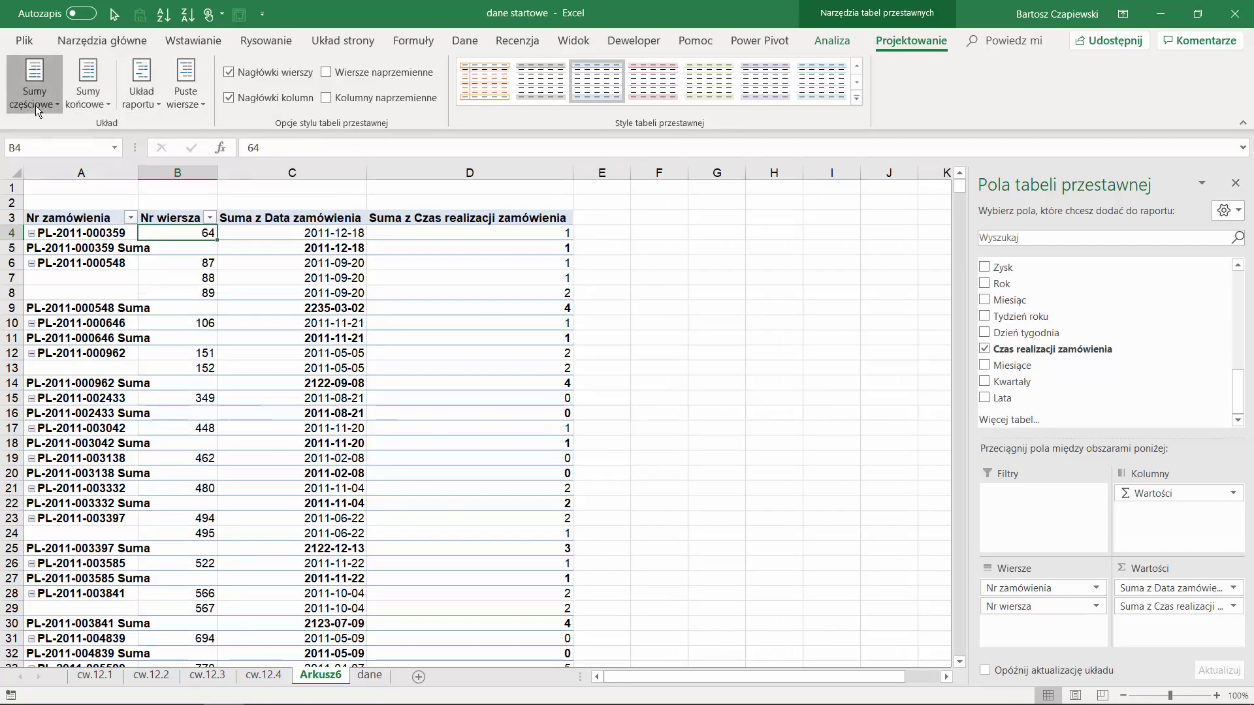
{"action": "left_click", "coordinate": [79, 129]}
{"action": "left_click", "coordinate": [85, 108]}
{"action": "left_click", "coordinate": [163, 131]}
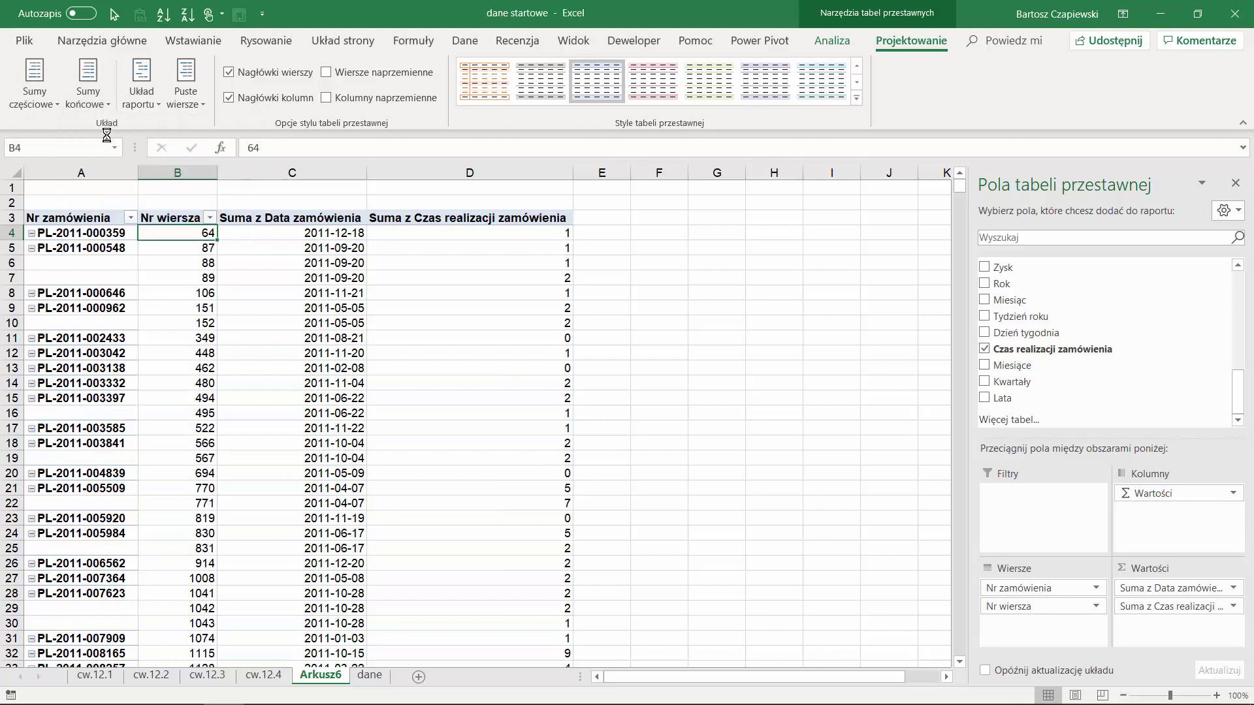
{"action": "mouse_move", "coordinate": [196, 264]}
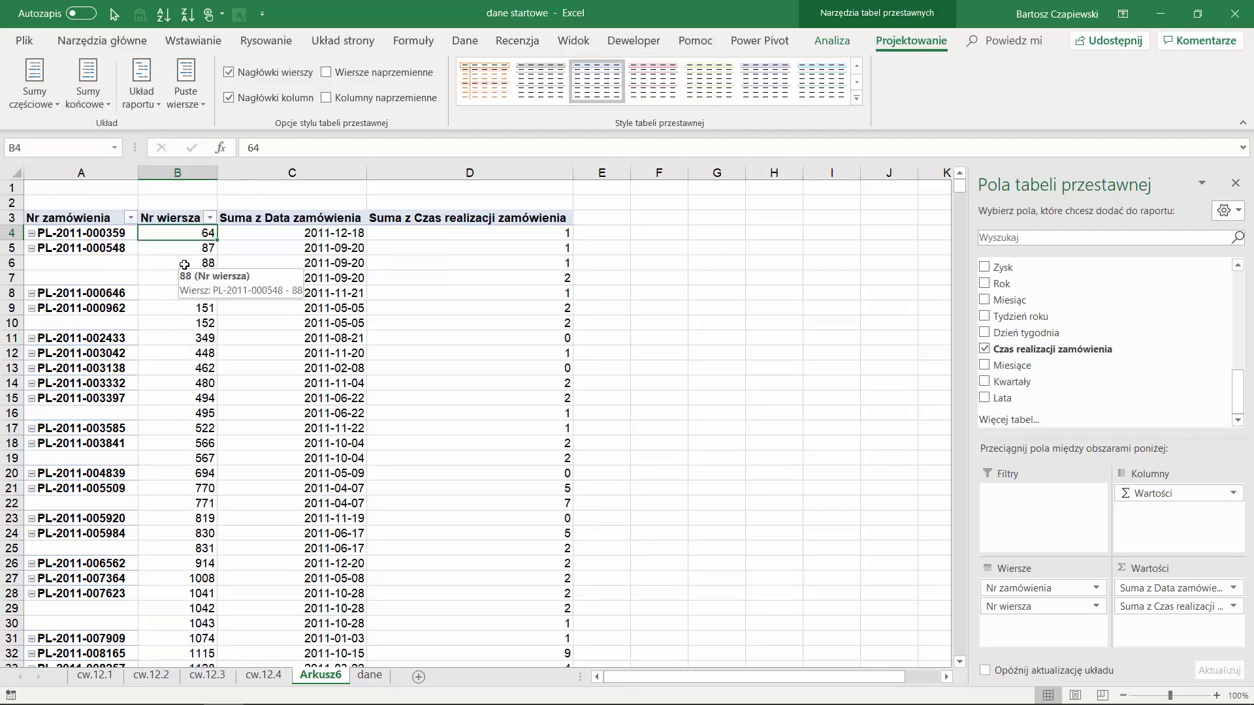
- Check the first order's number, row number 64, order date and fulfilment times
{"action": "left_click", "coordinate": [82, 231]}
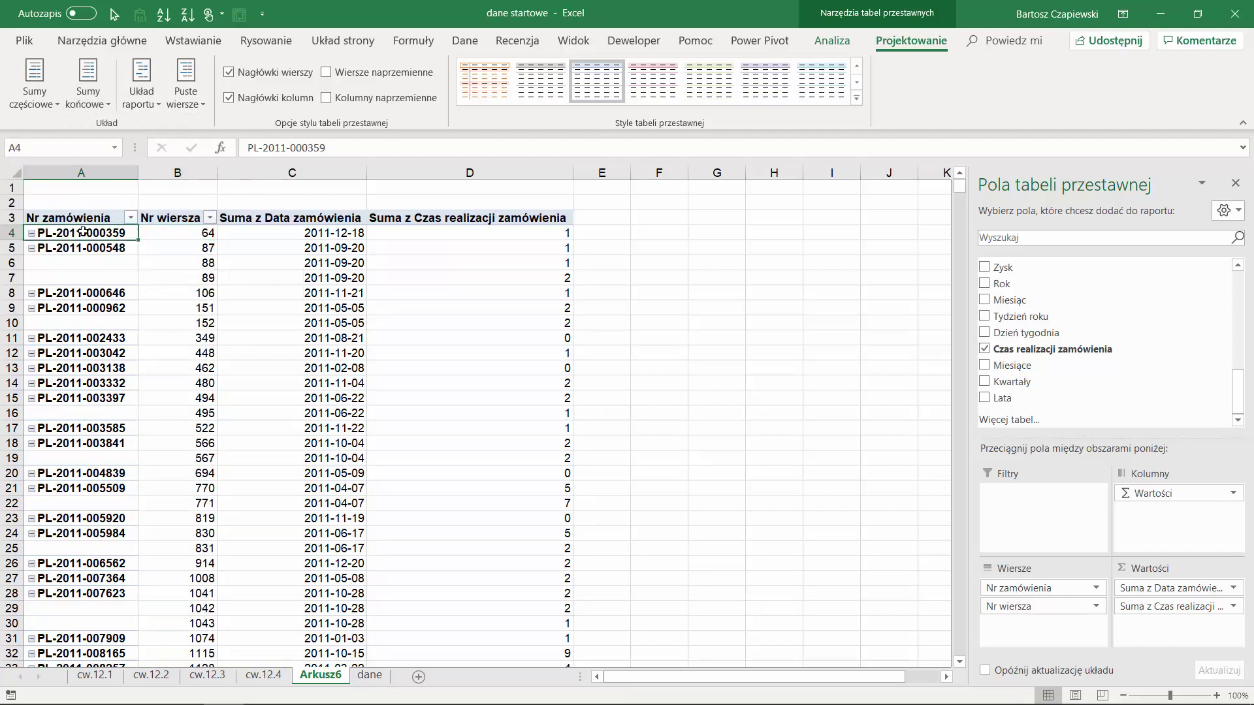
{"action": "left_click", "coordinate": [171, 233]}
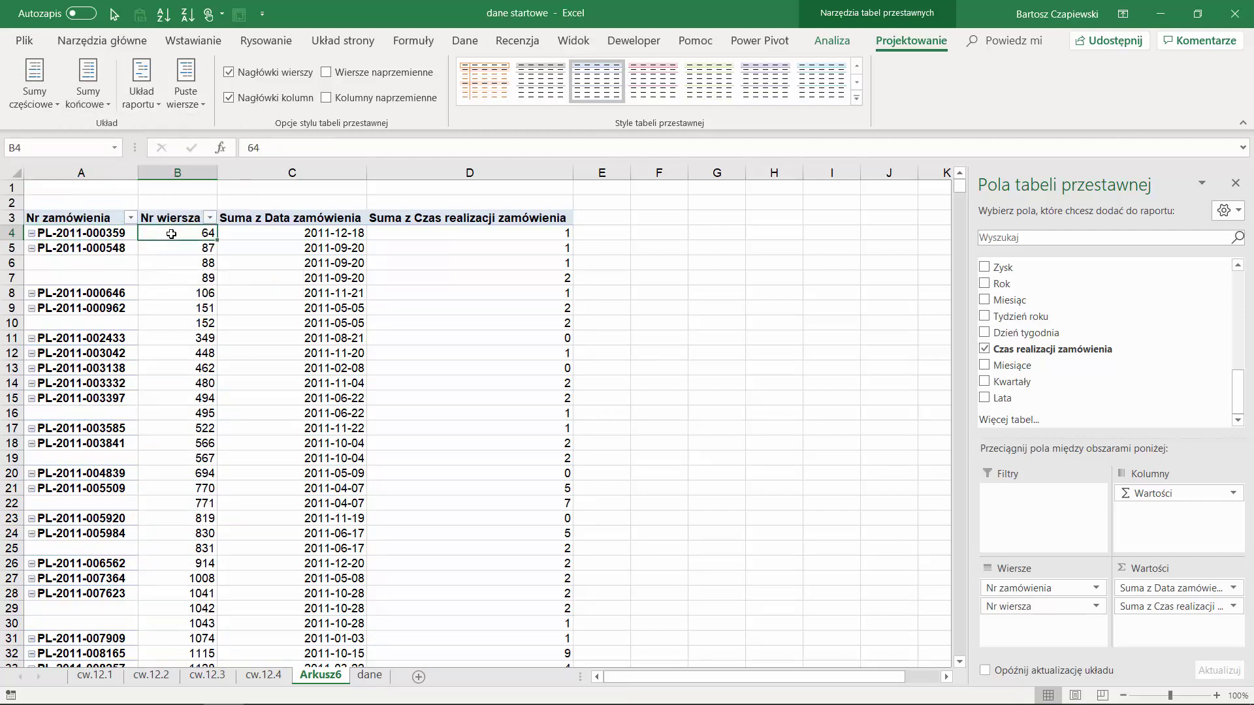
{"action": "left_click", "coordinate": [306, 232]}
{"action": "left_click", "coordinate": [441, 229]}
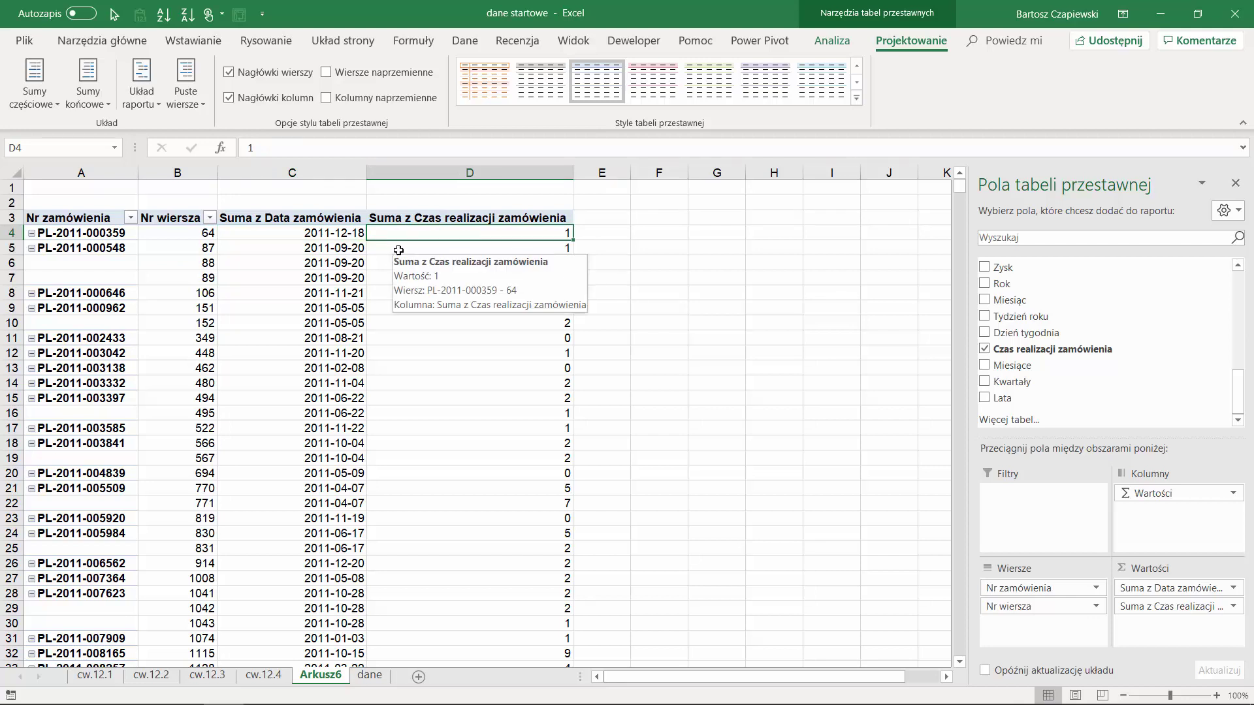
{"action": "left_click_drag", "start_coordinate": [395, 252], "coordinate": [470, 278]}
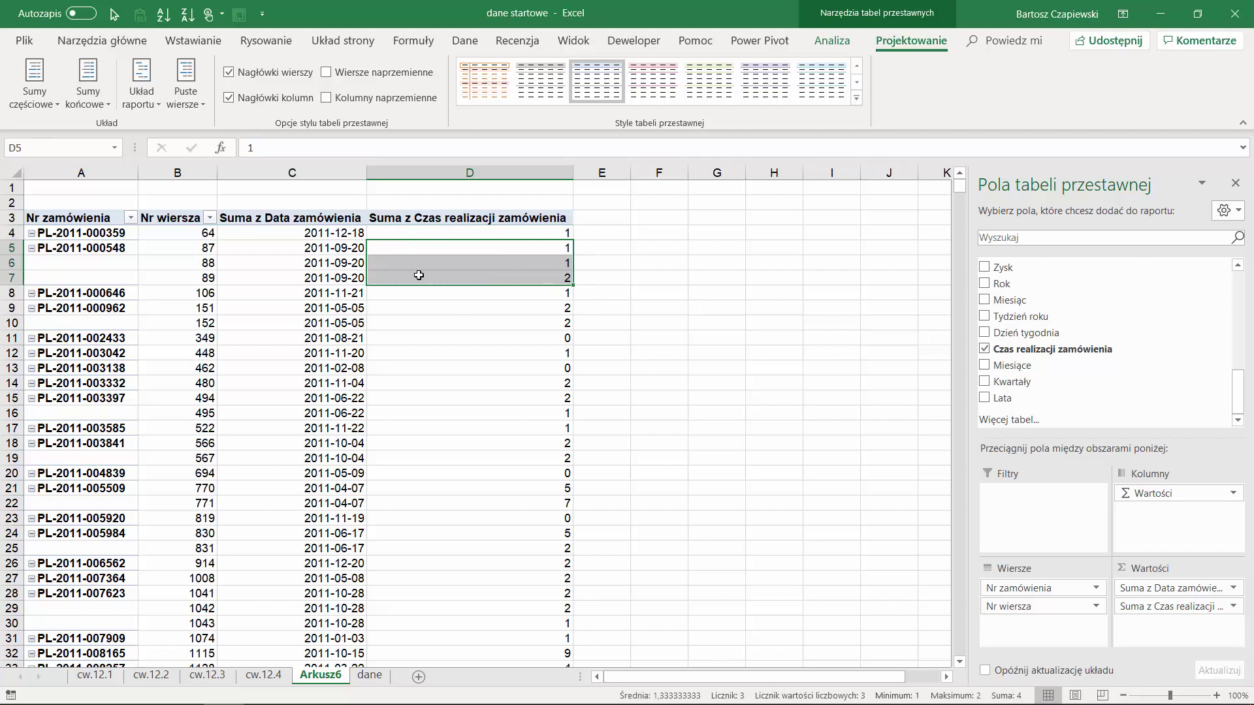
{"action": "left_click", "coordinate": [441, 236]}
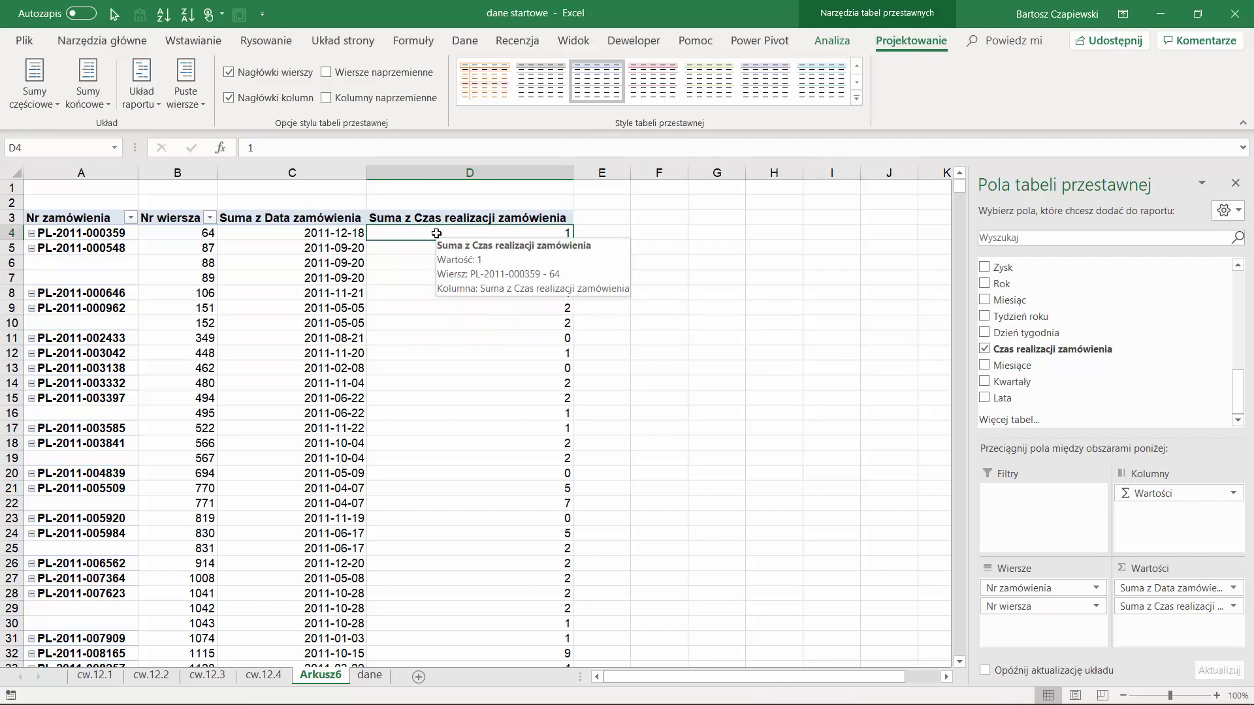
- Insert a Czas realizacji zamówienia slicer and place it beside the pivot
{"action": "left_click", "coordinate": [189, 43]}
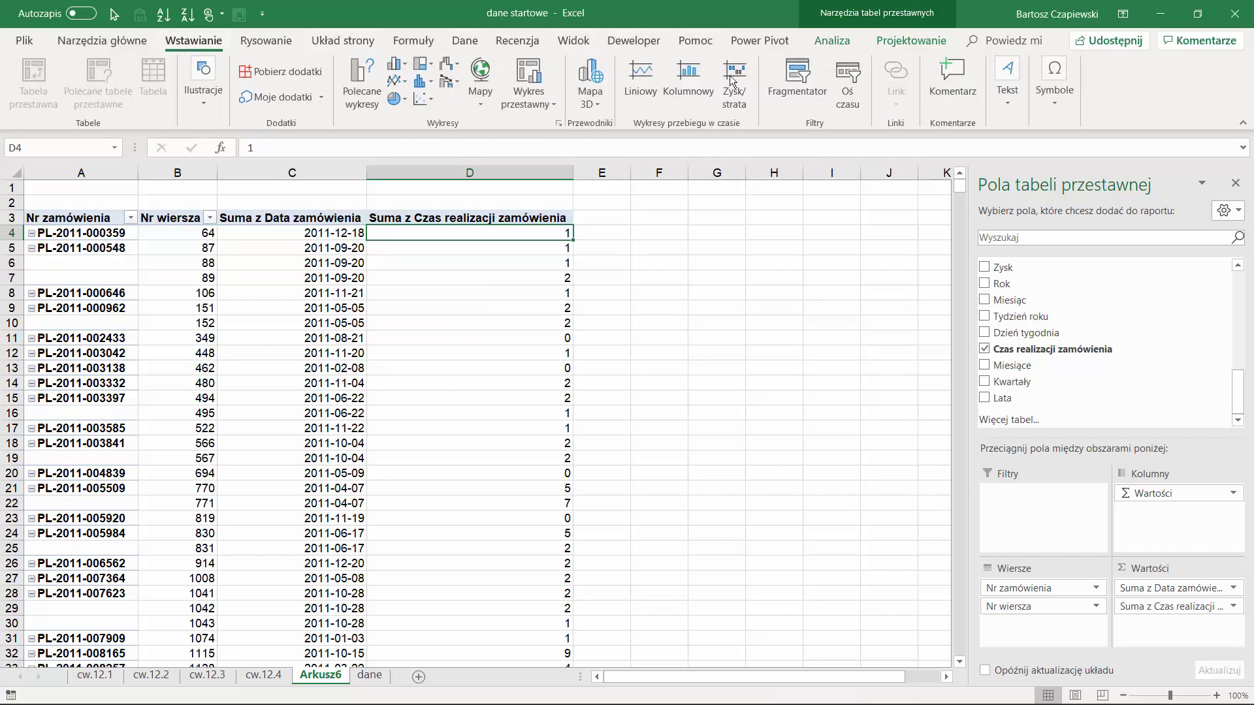
{"action": "left_click", "coordinate": [797, 81]}
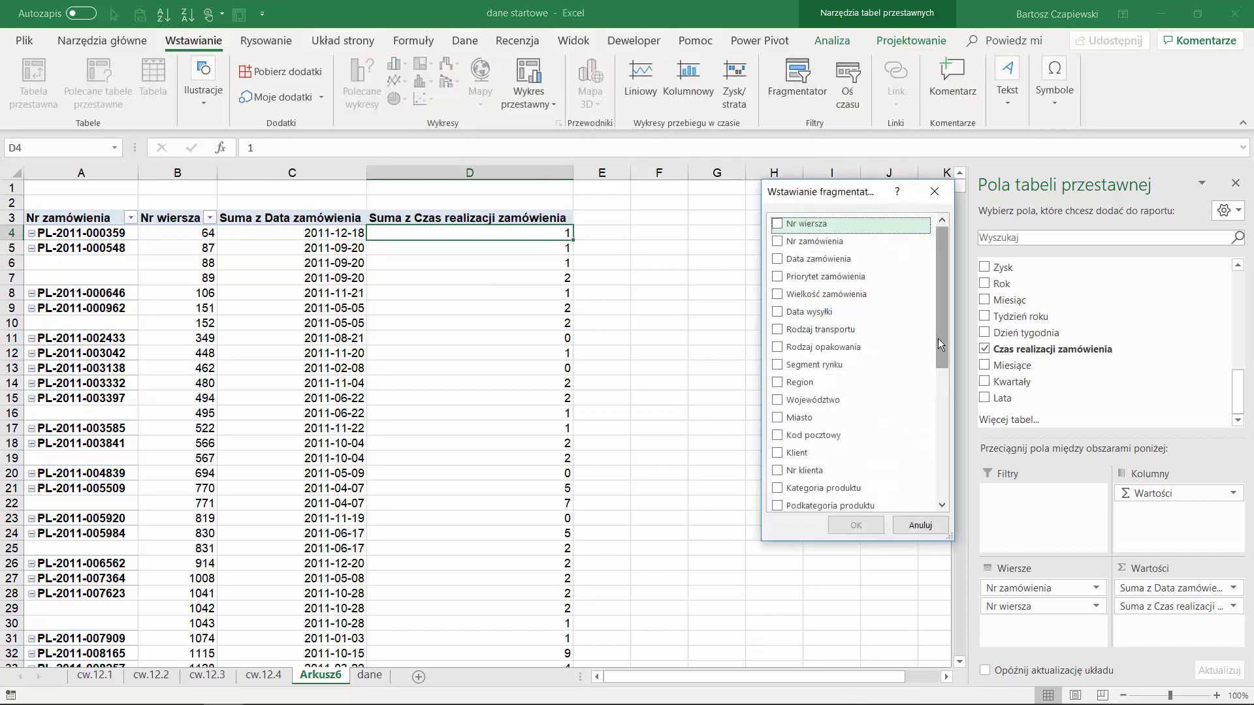
{"action": "left_click_drag", "start_coordinate": [937, 338], "coordinate": [942, 484]}
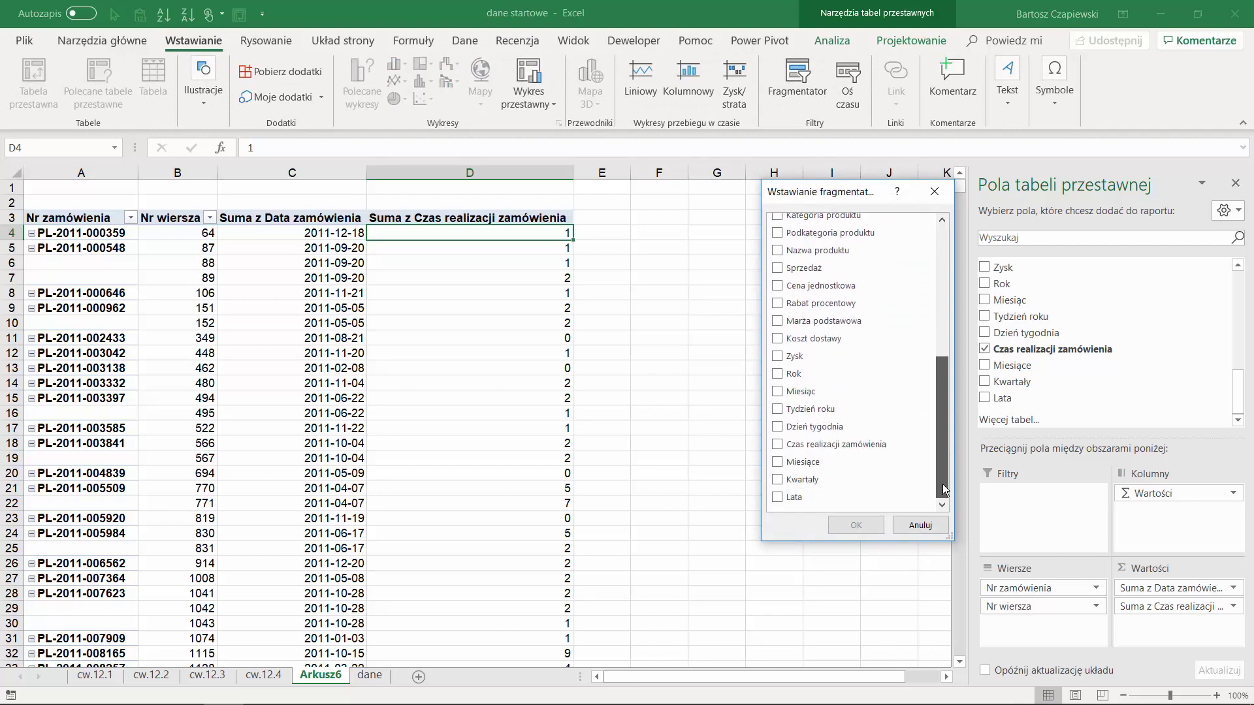
{"action": "left_click", "coordinate": [777, 444]}
{"action": "left_click", "coordinate": [852, 526]}
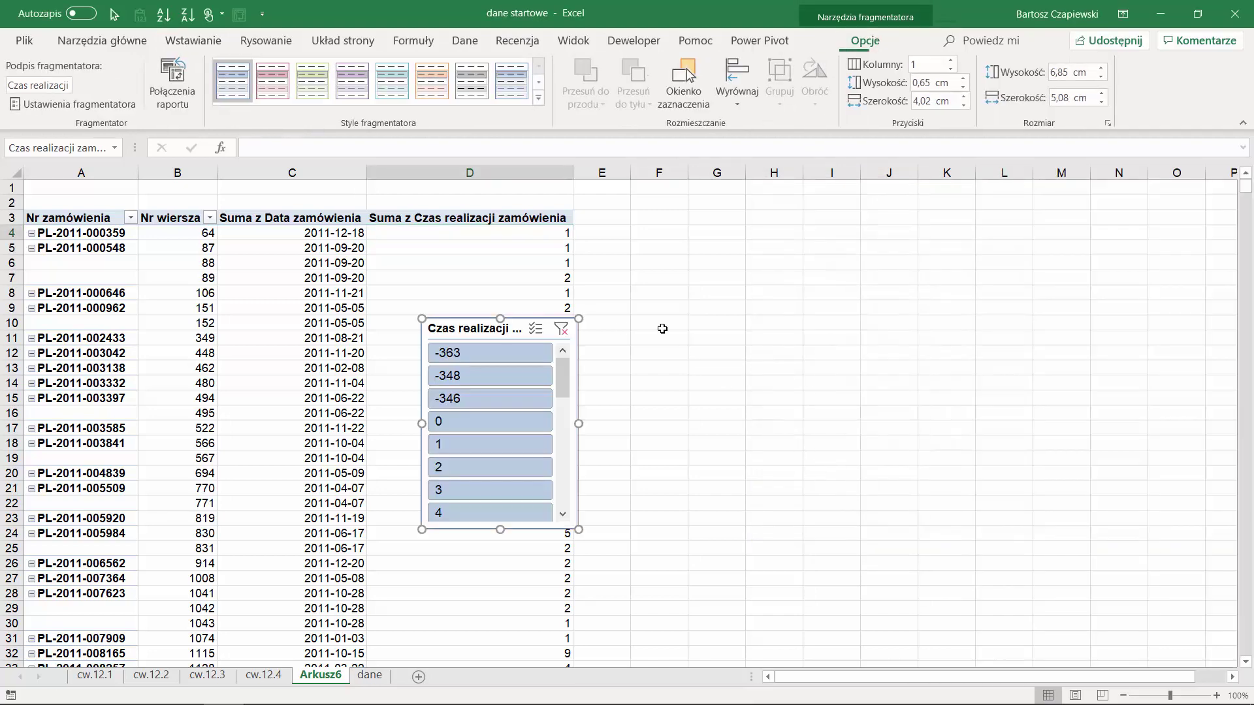
{"action": "left_click_drag", "start_coordinate": [493, 328], "coordinate": [758, 231]}
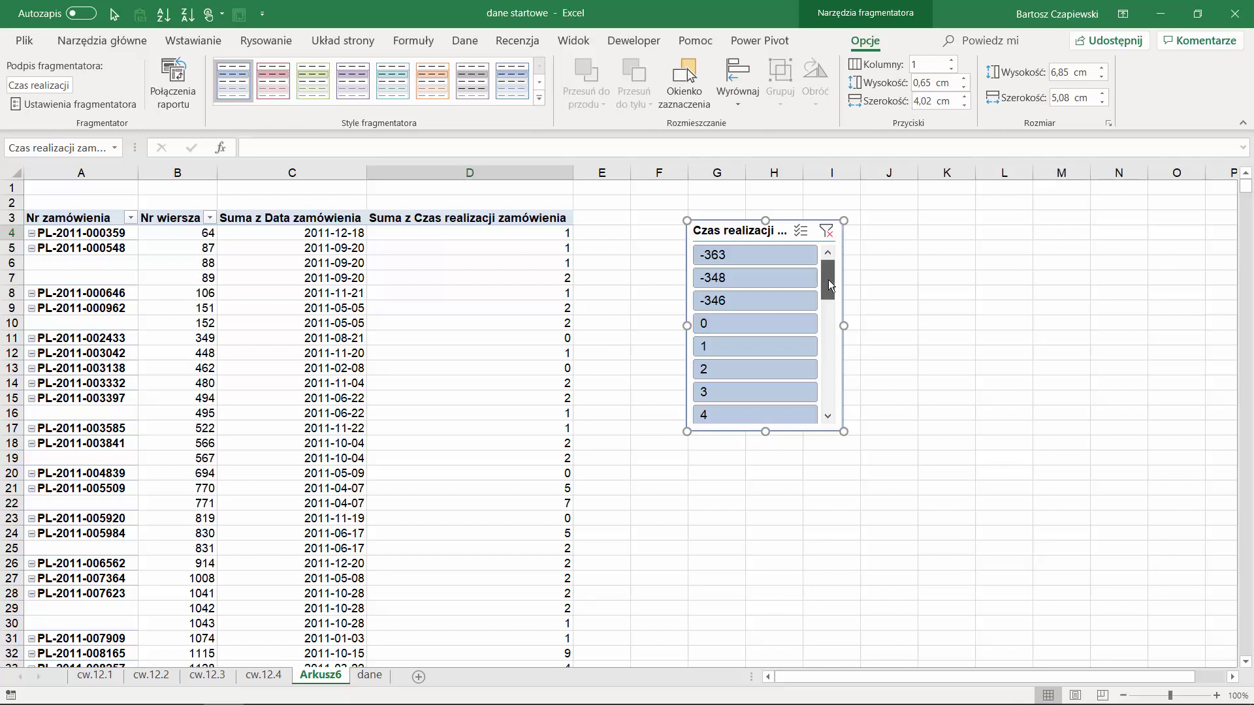
- Filter the slicer to fulfilment times from 11 through 91 days
{"action": "left_click_drag", "start_coordinate": [828, 279], "coordinate": [840, 336]}
{"action": "scroll", "coordinate": [840, 335], "scroll_direction": "up", "scroll_amount": 2}
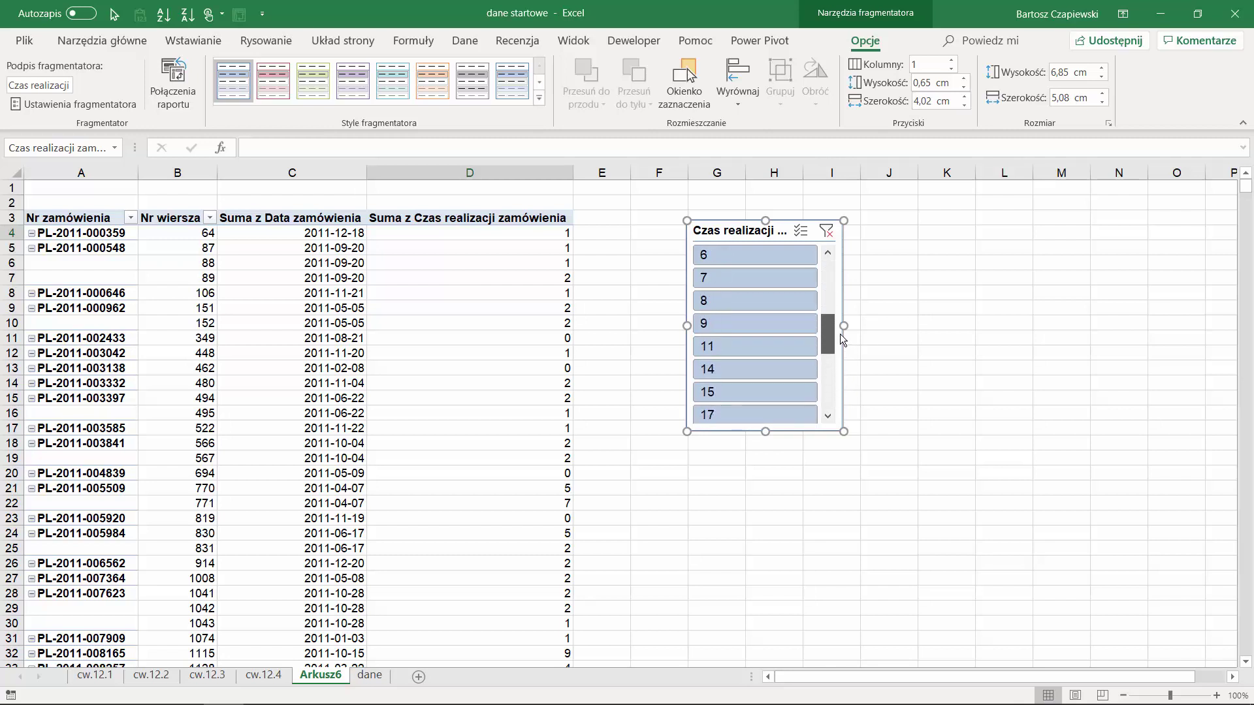
{"action": "left_click", "coordinate": [731, 343]}
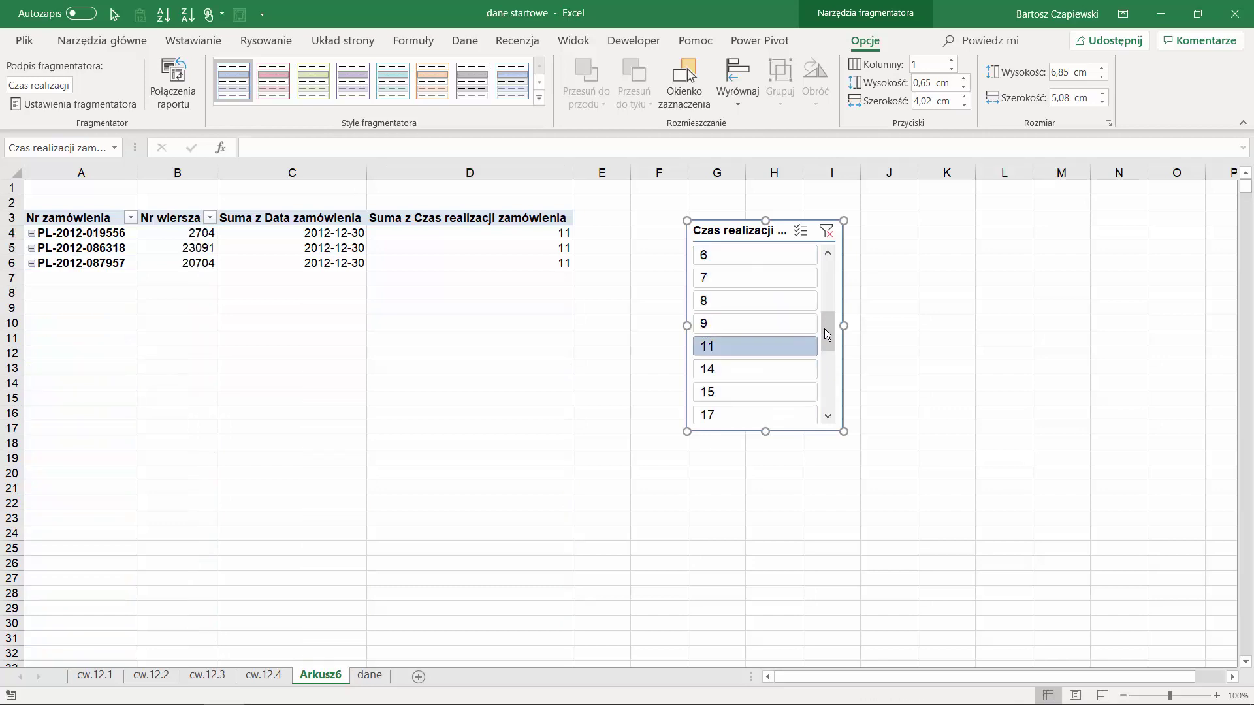
{"action": "left_click_drag", "start_coordinate": [828, 371], "coordinate": [828, 429]}
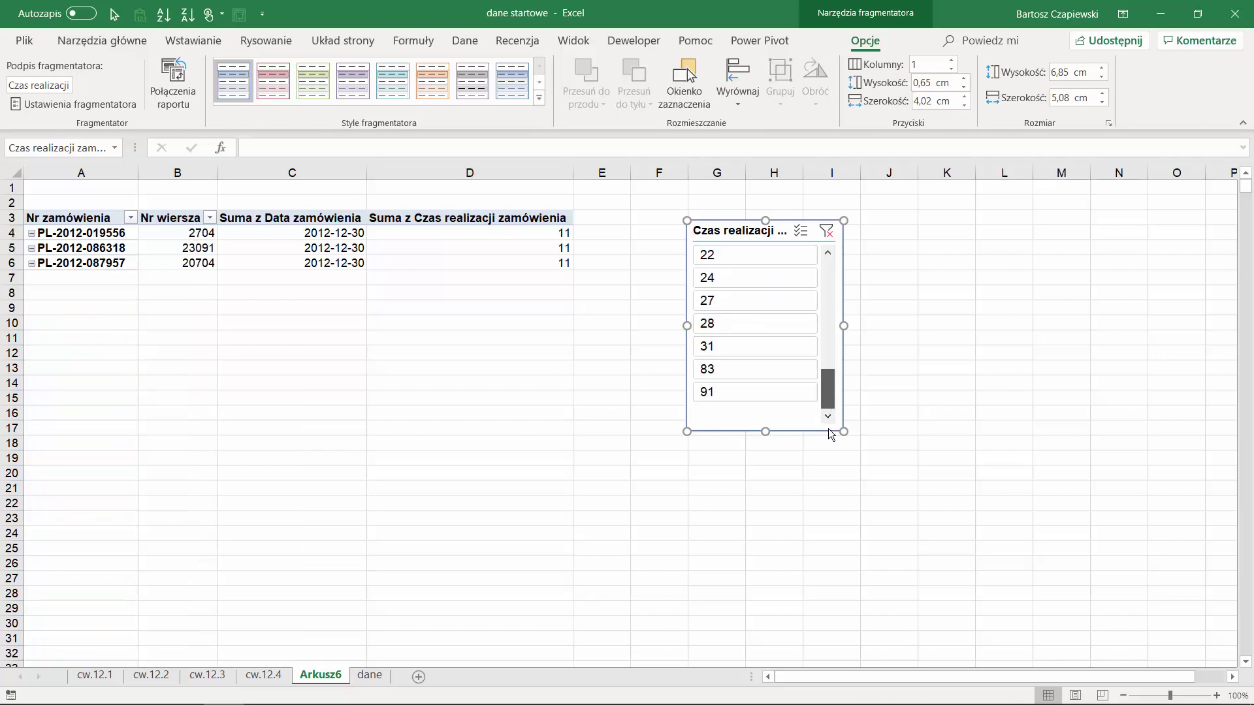
{"action": "left_click", "coordinate": [744, 386], "text": "shift"}
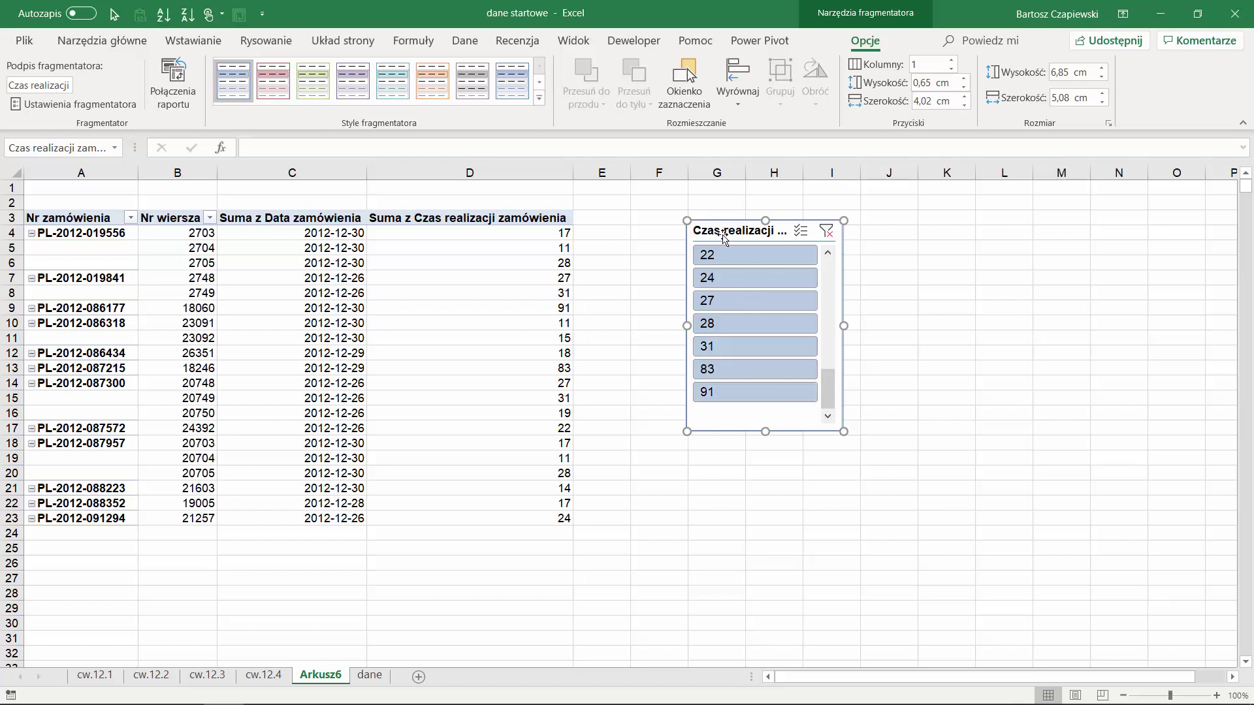
- Move the slicer up and to the right and make it taller
{"action": "left_click_drag", "start_coordinate": [731, 237], "coordinate": [815, 221]}
{"action": "left_click_drag", "start_coordinate": [849, 416], "coordinate": [848, 491]}
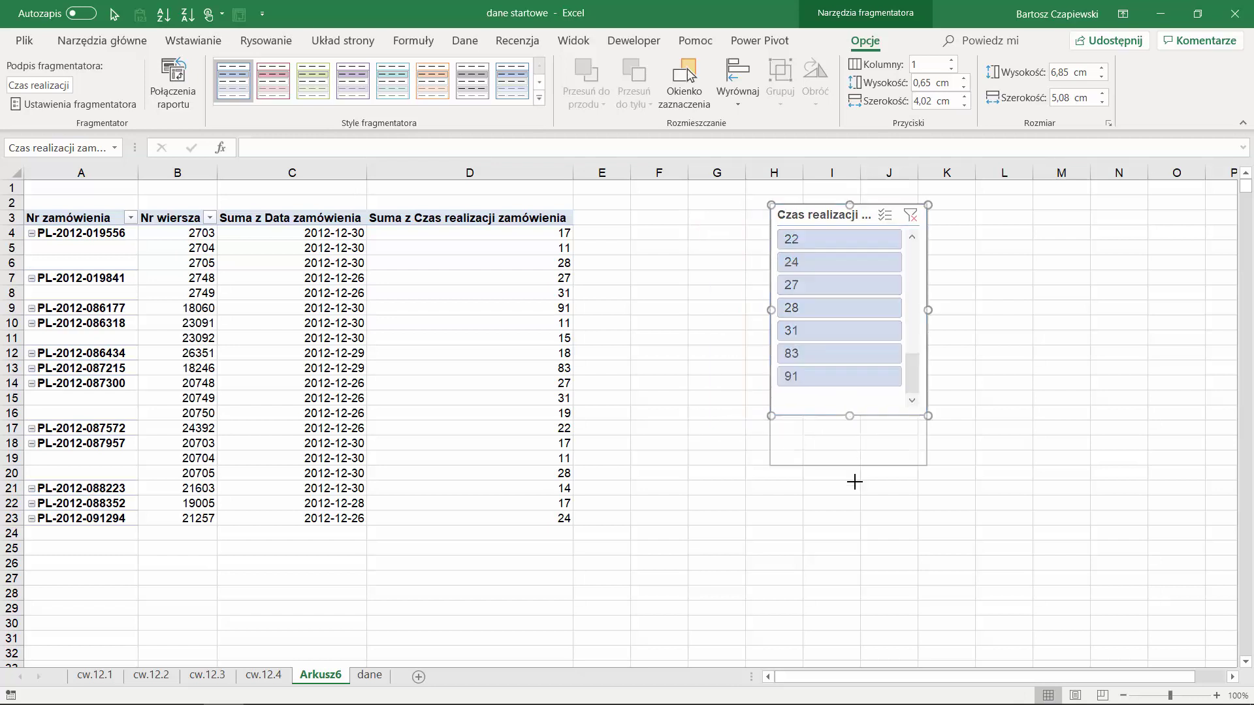
{"action": "left_click_drag", "start_coordinate": [912, 395], "coordinate": [916, 452]}
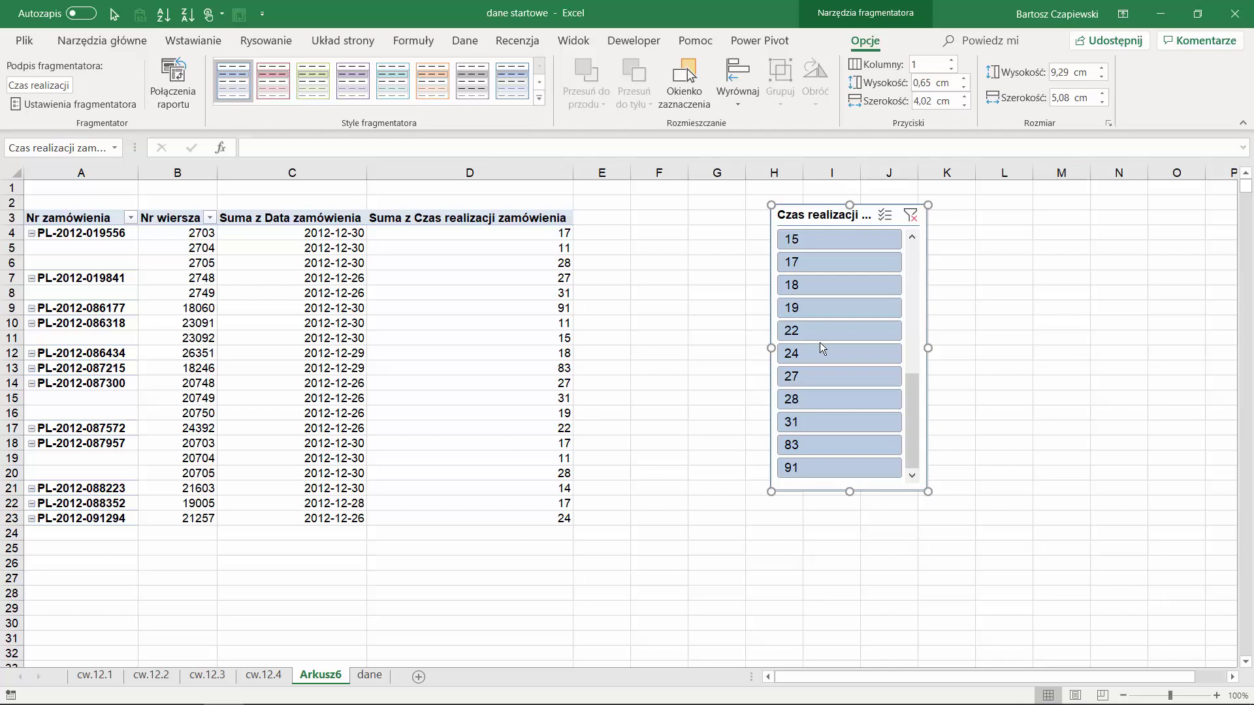
{"action": "mouse_move", "coordinate": [324, 233]}
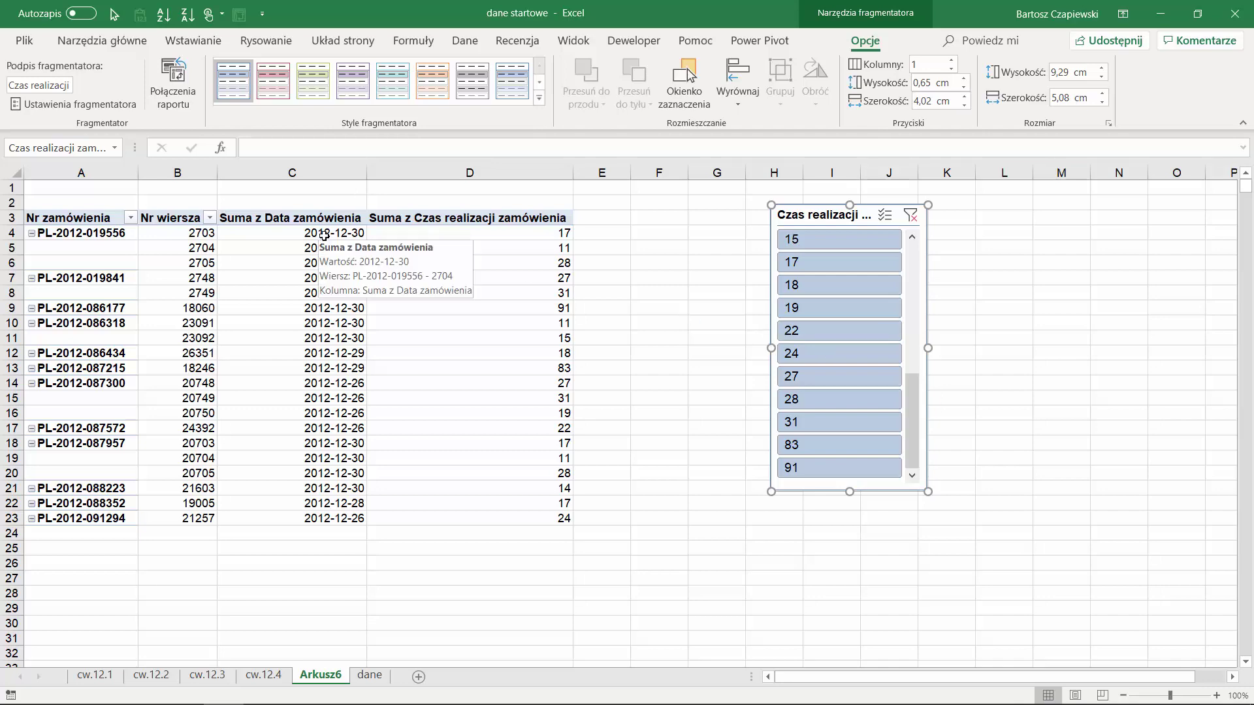
{"action": "left_click", "coordinate": [332, 233]}
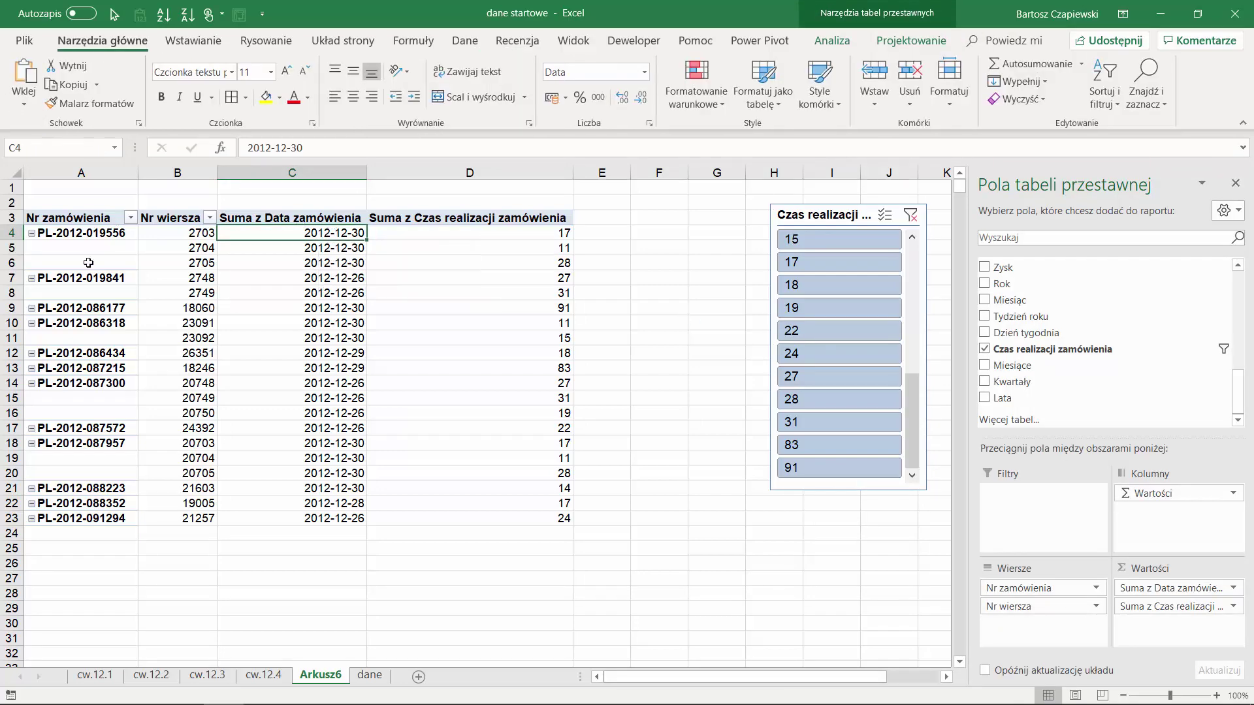
- Insert a stacked bar (Skumulowany słupkowy) pivot chart and stretch it larger
{"action": "left_click", "coordinate": [192, 41]}
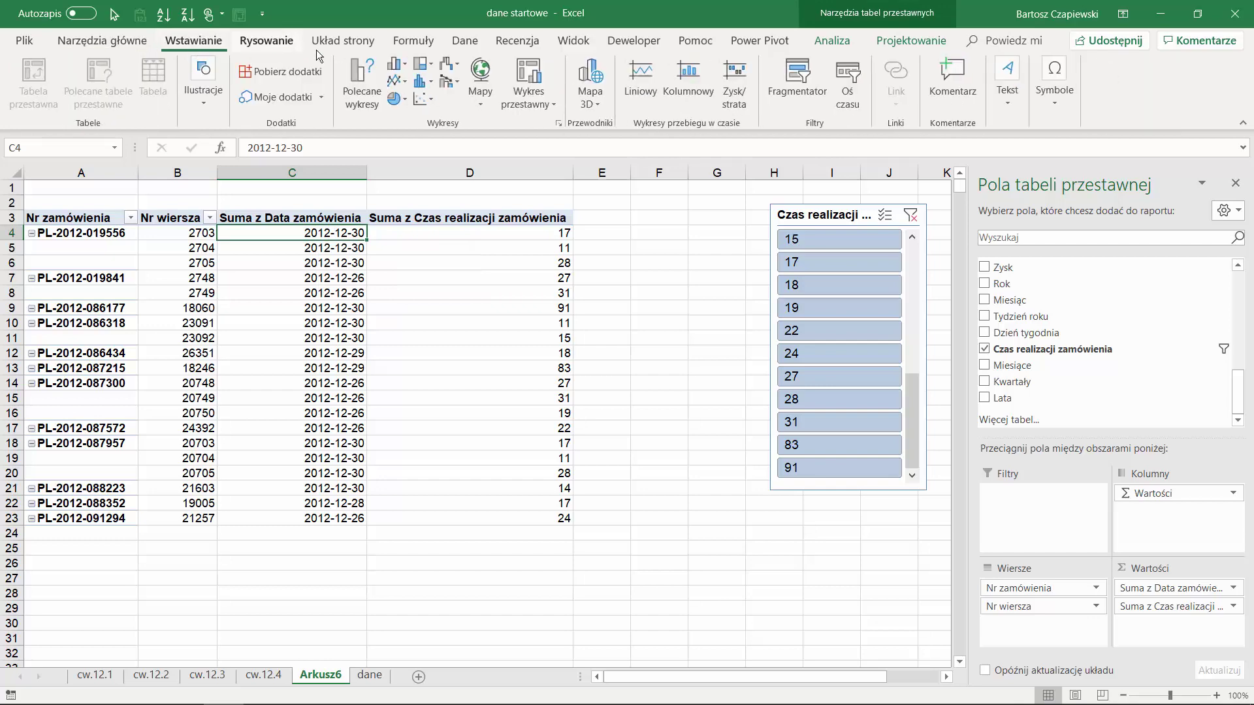
{"action": "left_click", "coordinate": [405, 66]}
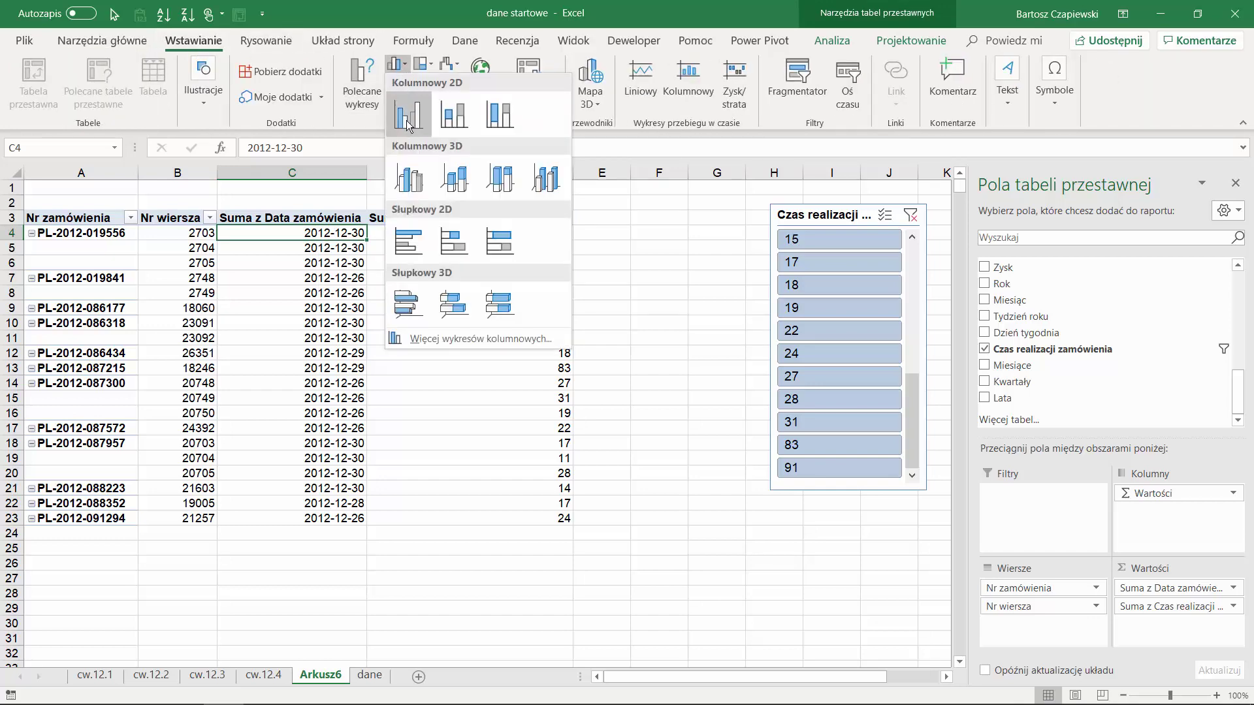
{"action": "left_click", "coordinate": [452, 243]}
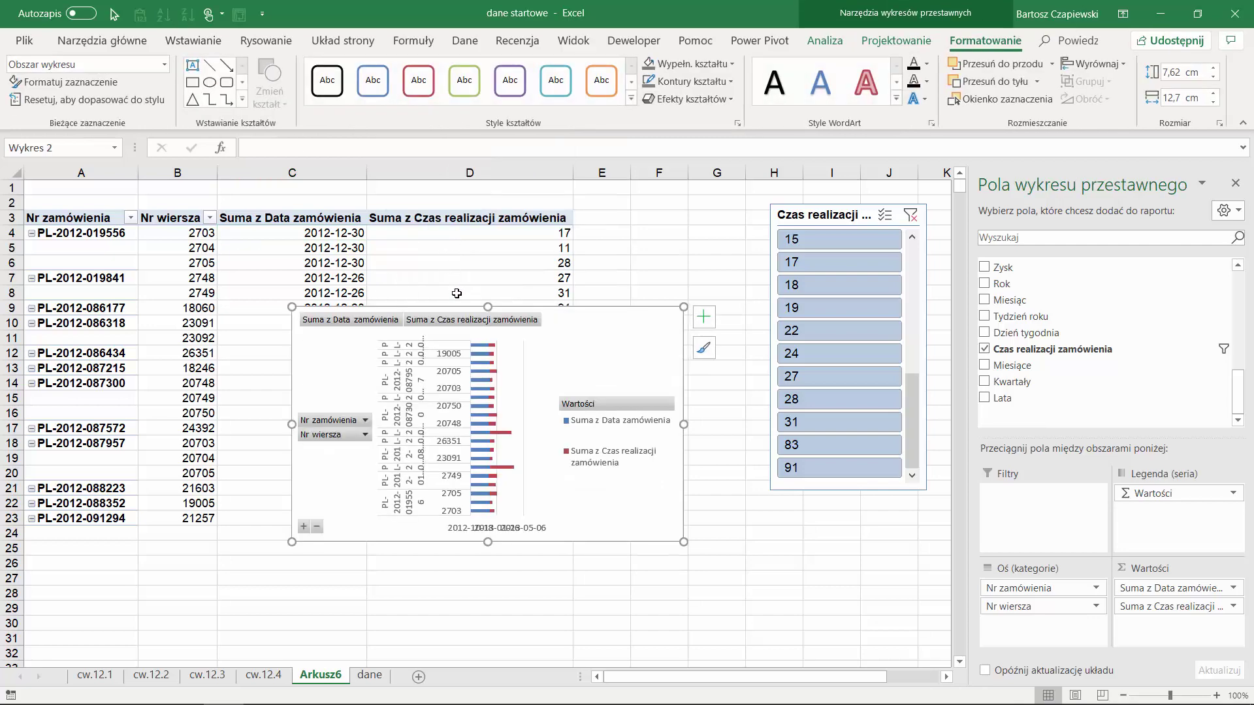
{"action": "left_click_drag", "start_coordinate": [182, 273], "coordinate": [130, 242]}
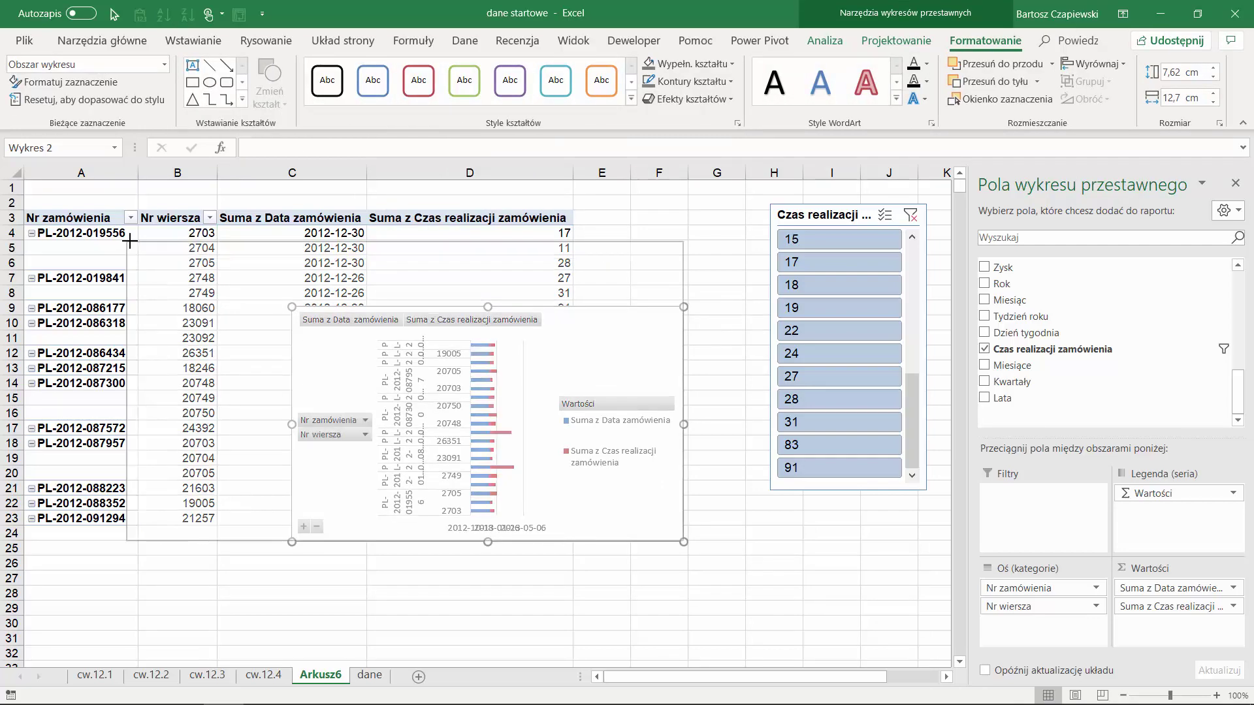
{"action": "left_click_drag", "start_coordinate": [684, 243], "coordinate": [771, 216]}
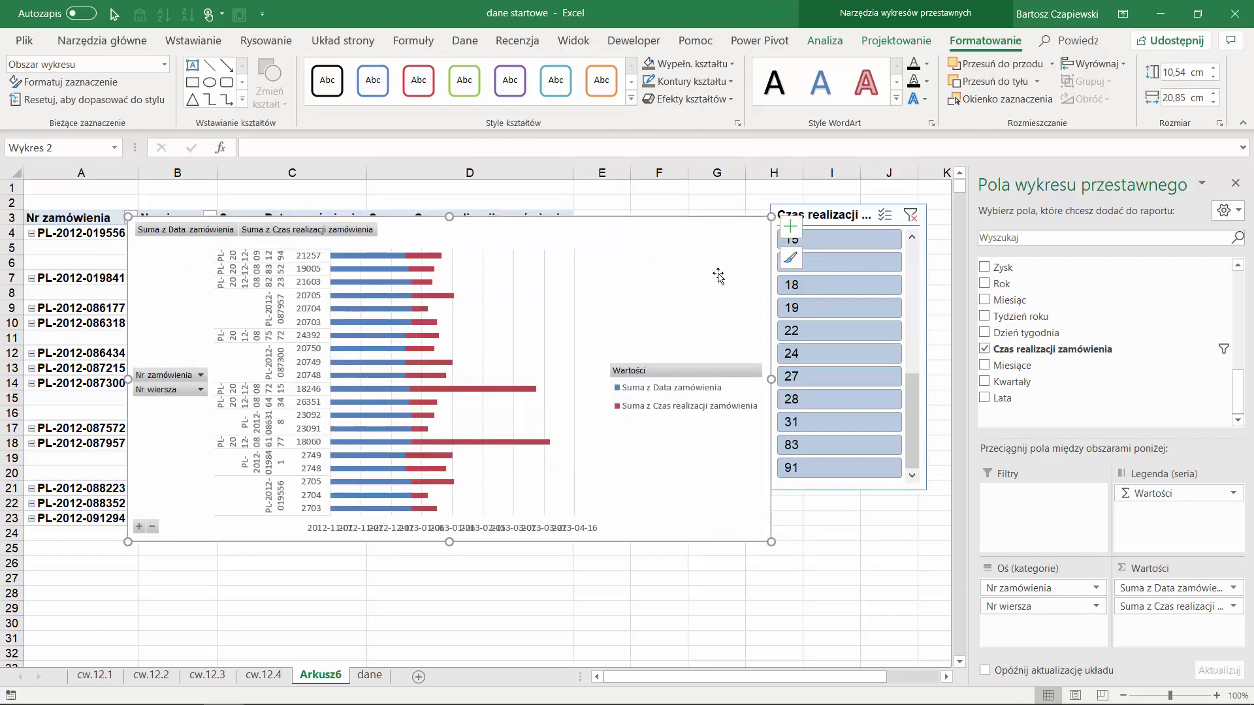
- Delete the chart legend and hide all field buttons on the chart
{"action": "left_click", "coordinate": [649, 389]}
{"action": "key", "text": "Delete"}
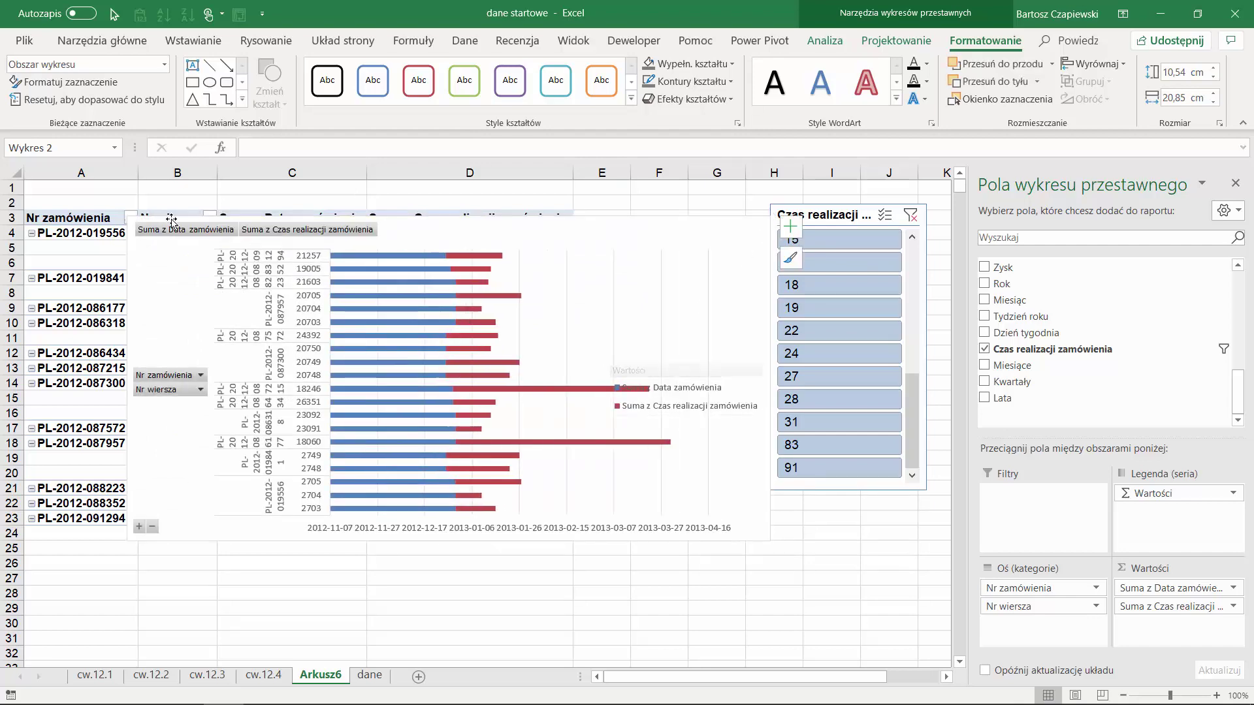
{"action": "right_click", "coordinate": [161, 234]}
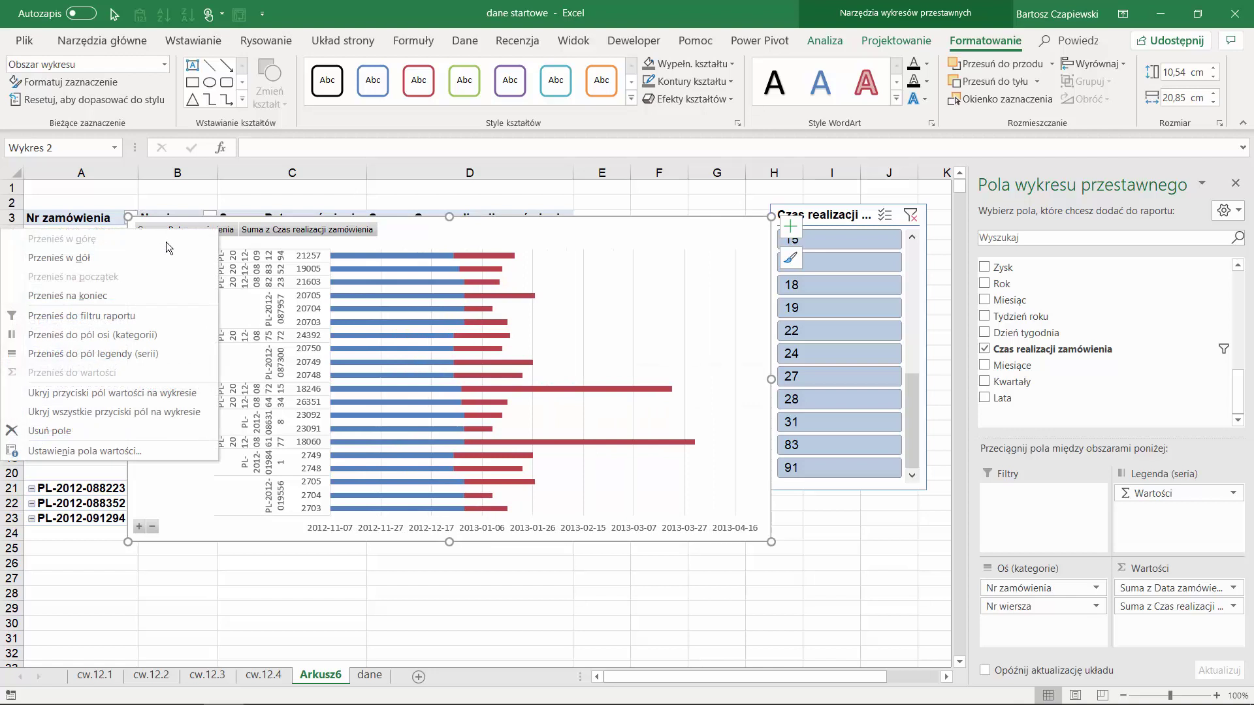
{"action": "left_click", "coordinate": [139, 412]}
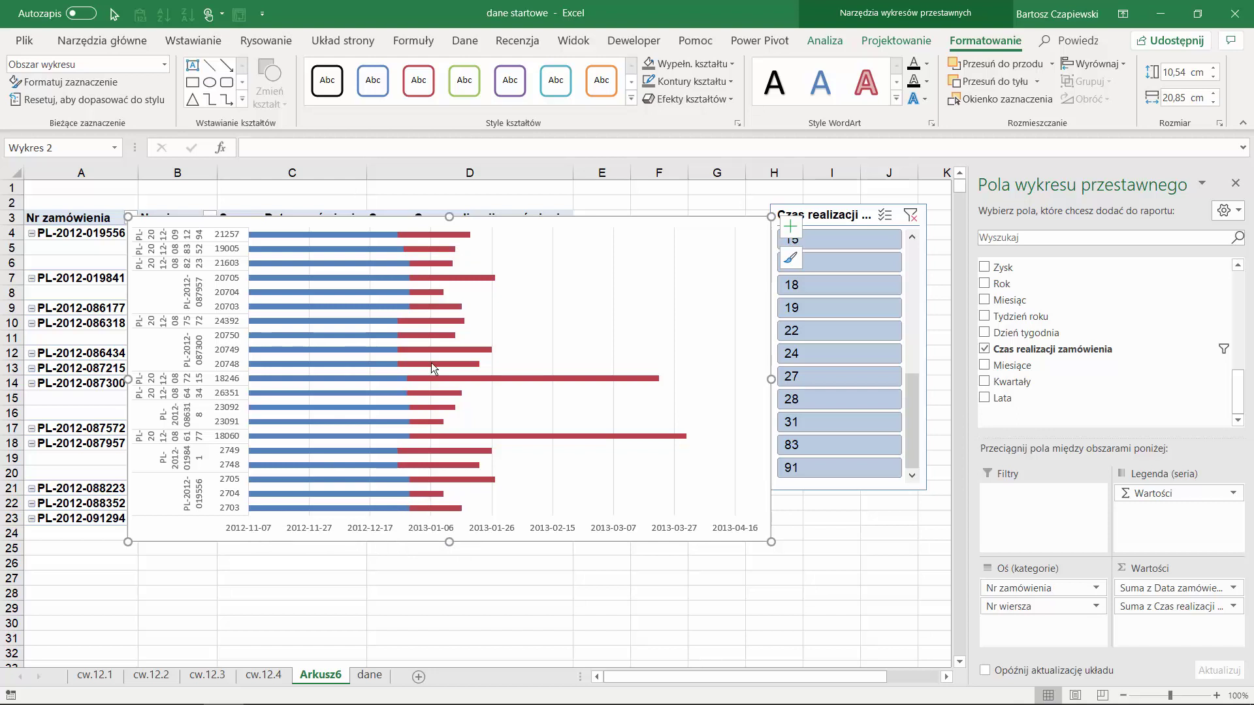
- Set the blue Suma z Data zamówienia bars to Brak wypełnienia (no fill)
{"action": "left_click", "coordinate": [327, 238]}
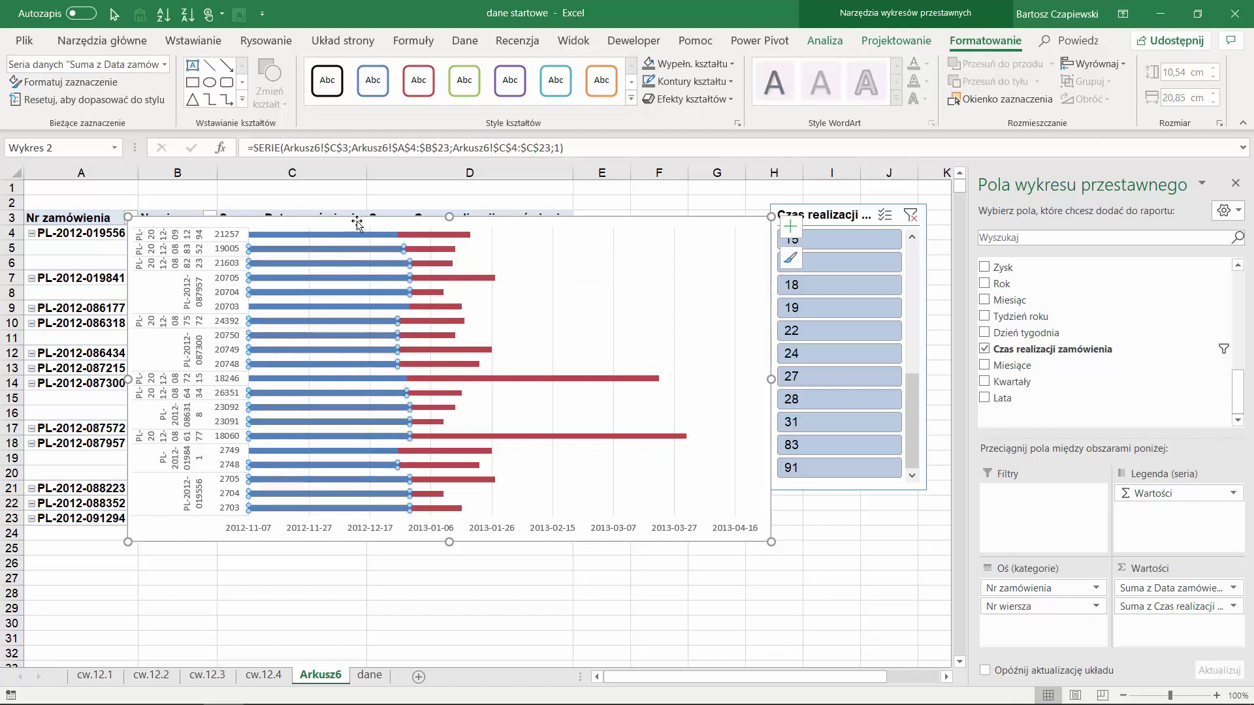
{"action": "left_click", "coordinate": [732, 64]}
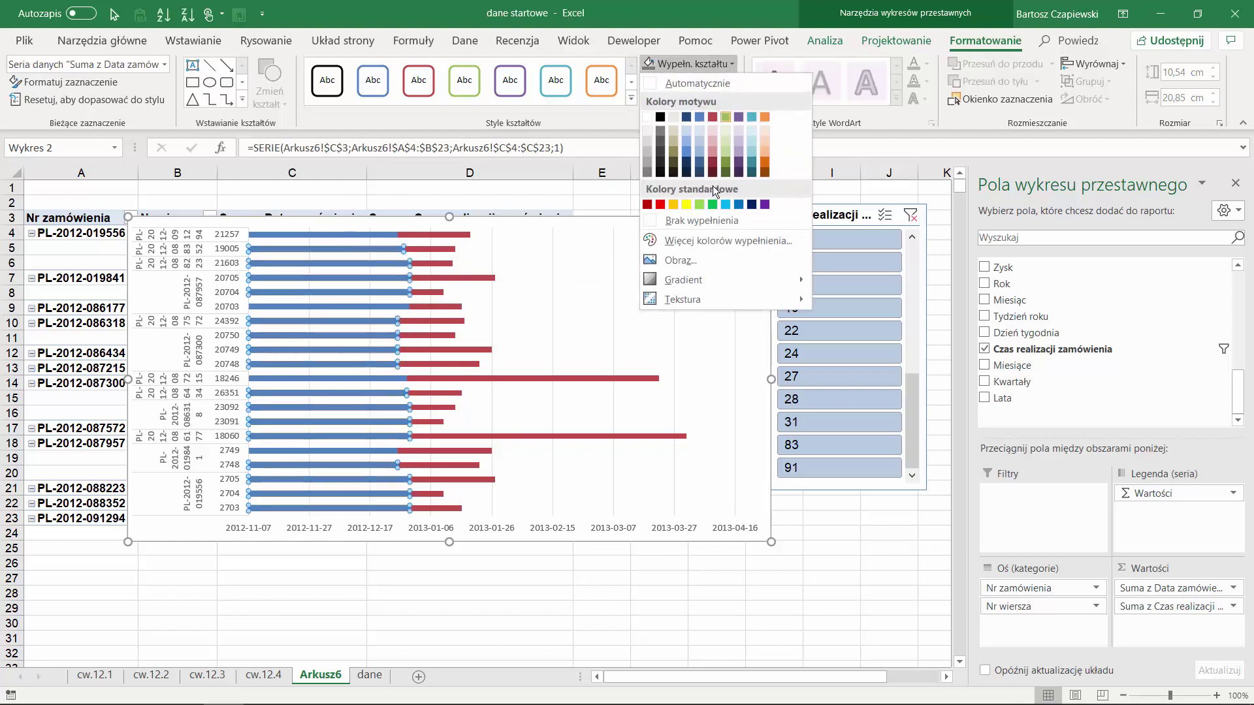
{"action": "left_click", "coordinate": [736, 226]}
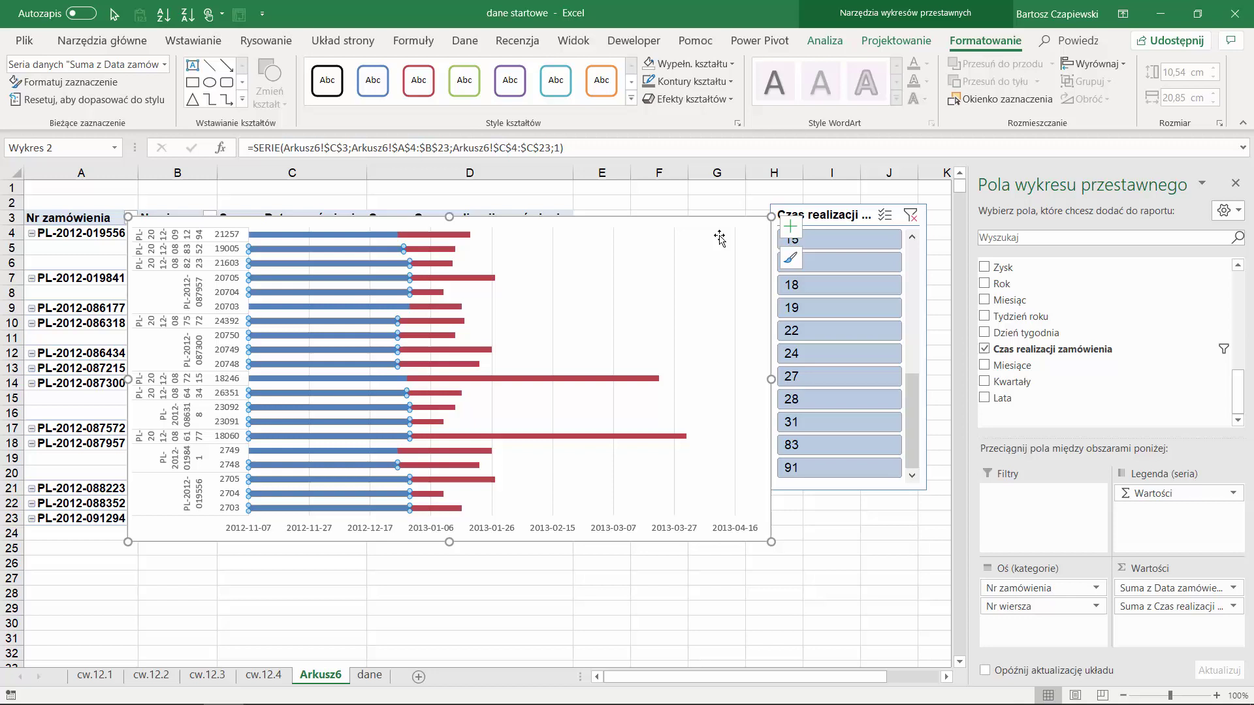
- Stretch the Gantt chart downward and move it up beside the pivot table's order and row-number columns
{"action": "left_click", "coordinate": [577, 230]}
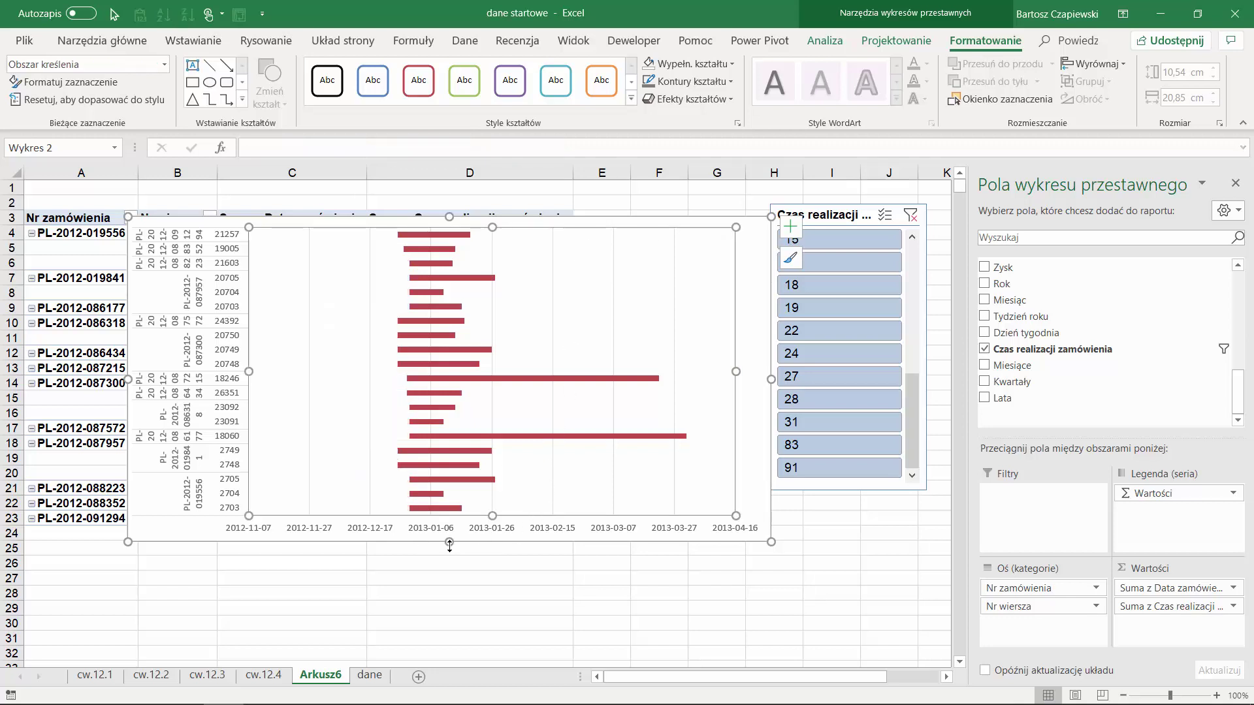
{"action": "left_click_drag", "start_coordinate": [449, 542], "coordinate": [454, 642]}
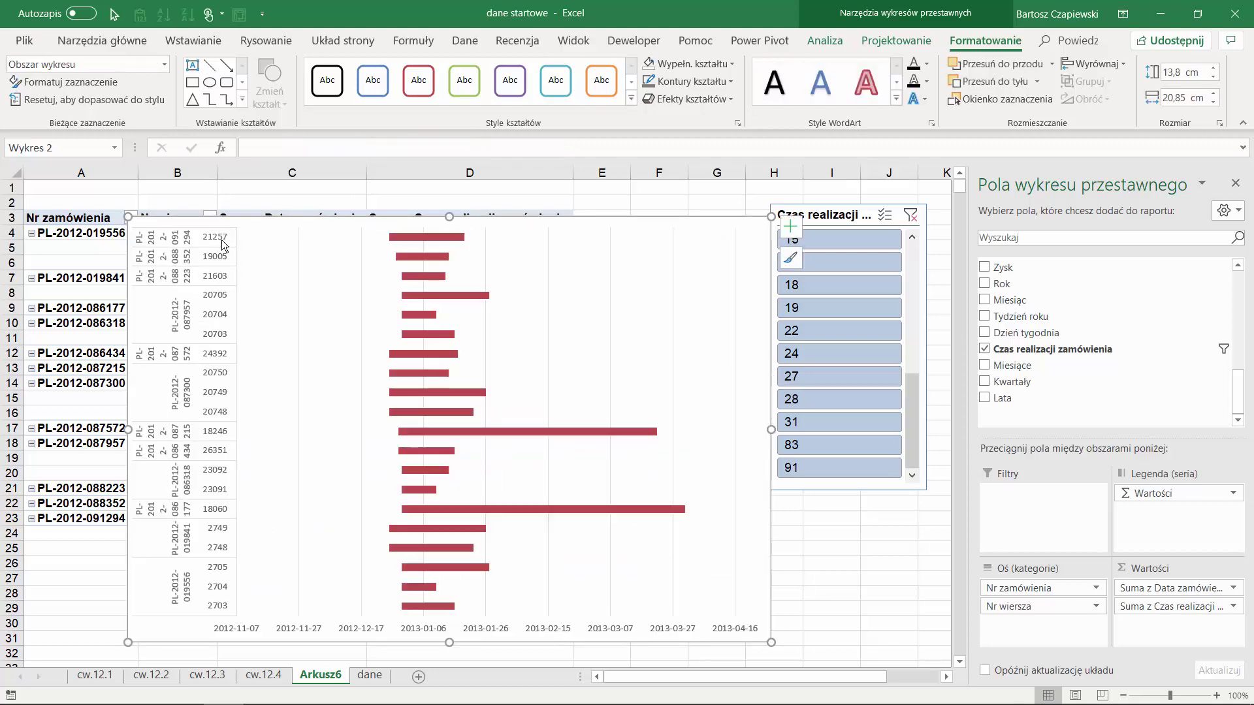
{"action": "mouse_move", "coordinate": [372, 628]}
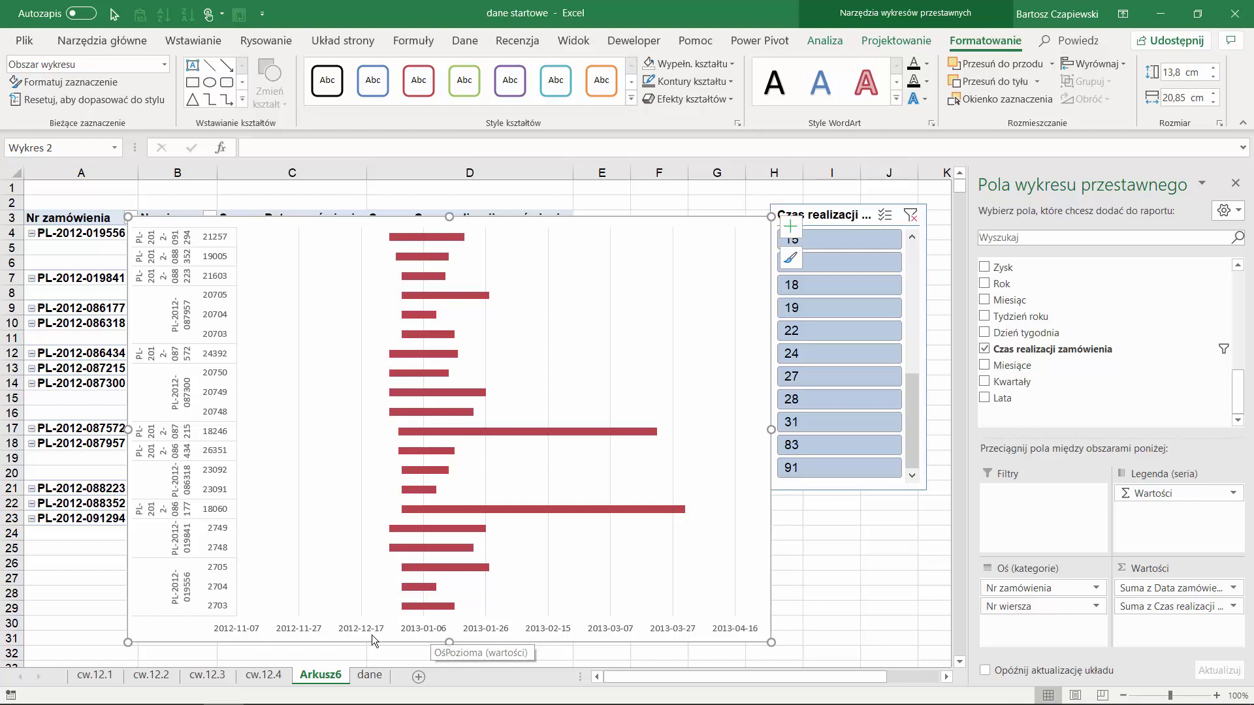
{"action": "left_click_drag", "start_coordinate": [311, 223], "coordinate": [455, 206]}
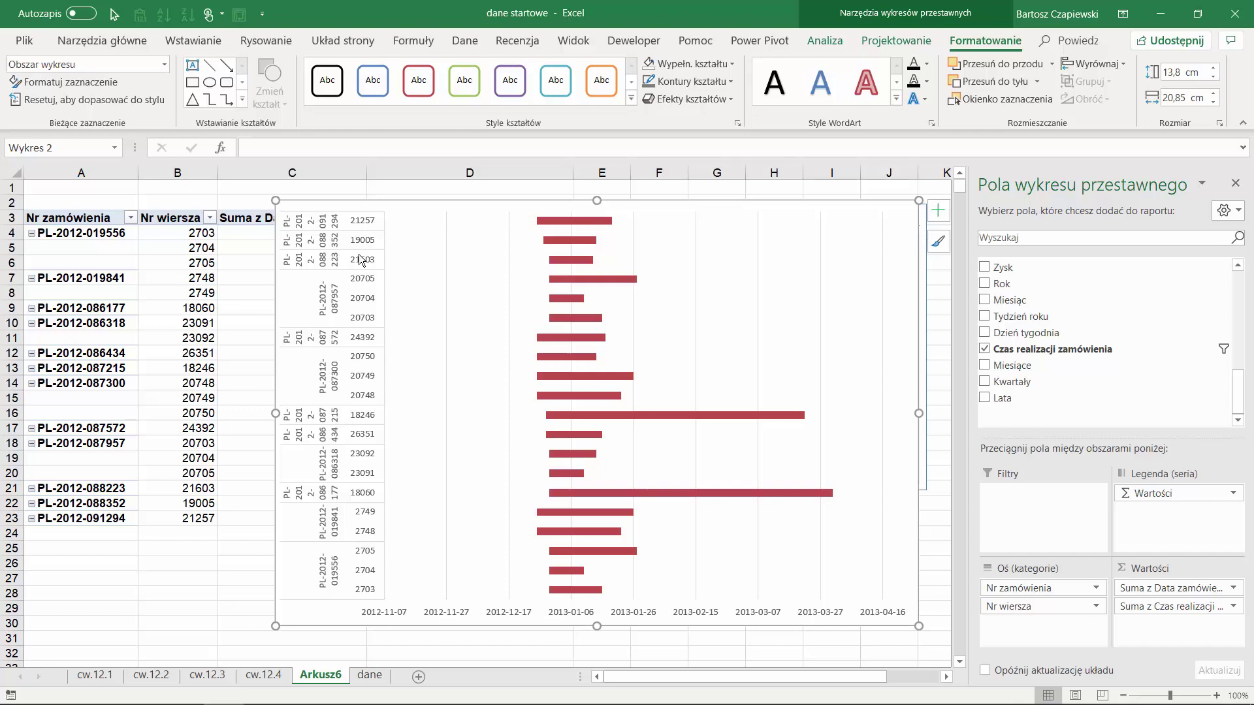
{"action": "key", "text": "Escape"}
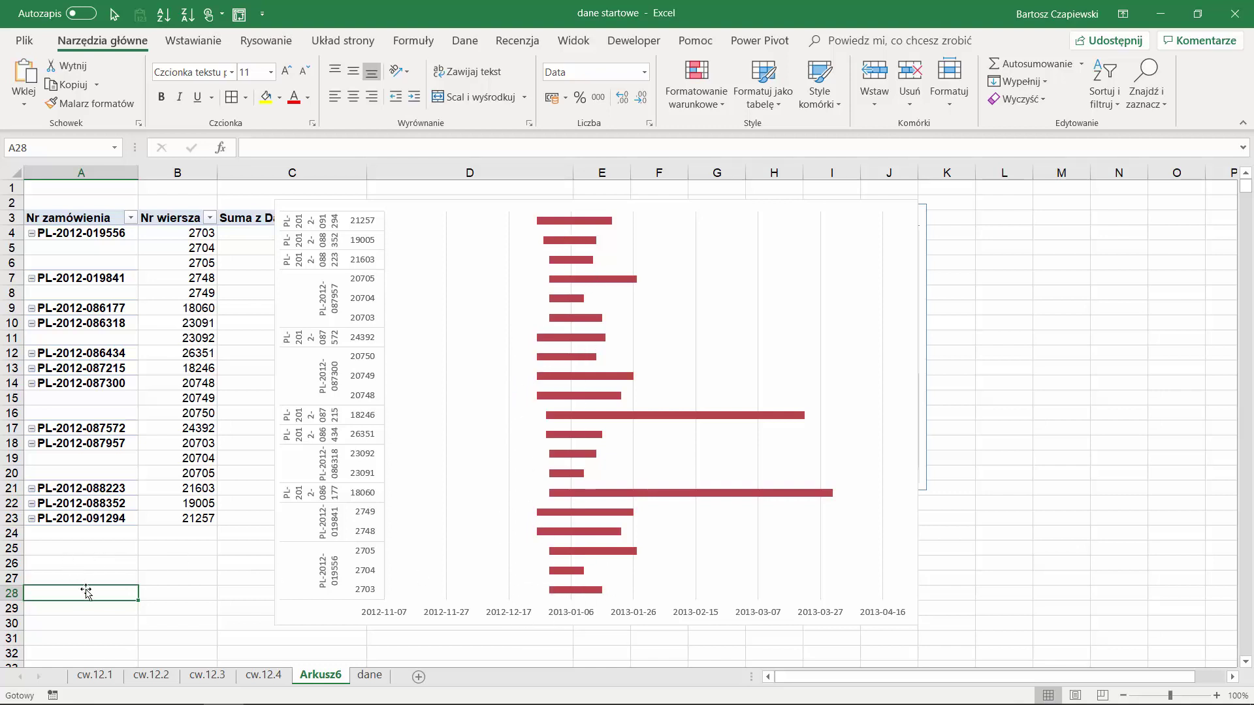
- Enter 2012-12-17 in cell A28 and display it as a long date
{"action": "type", "text": "2012"}
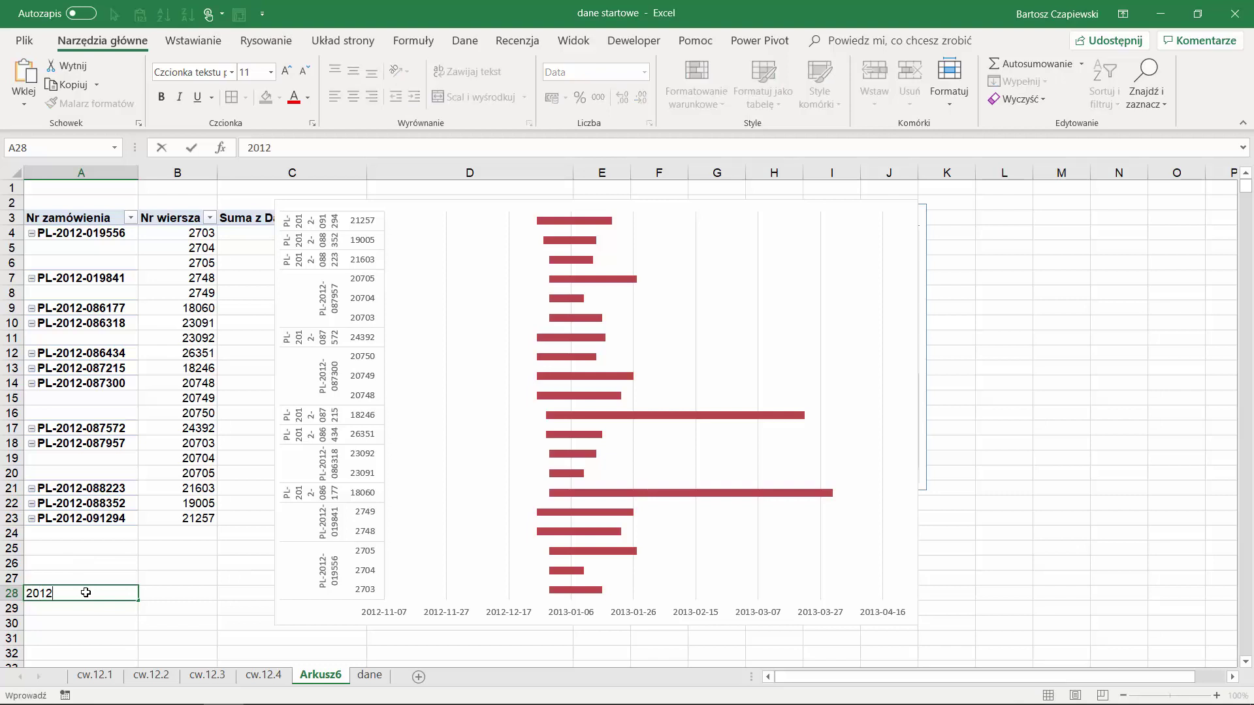
{"action": "type", "text": "-12-"}
{"action": "type", "text": "17"}
{"action": "key", "text": "Return"}
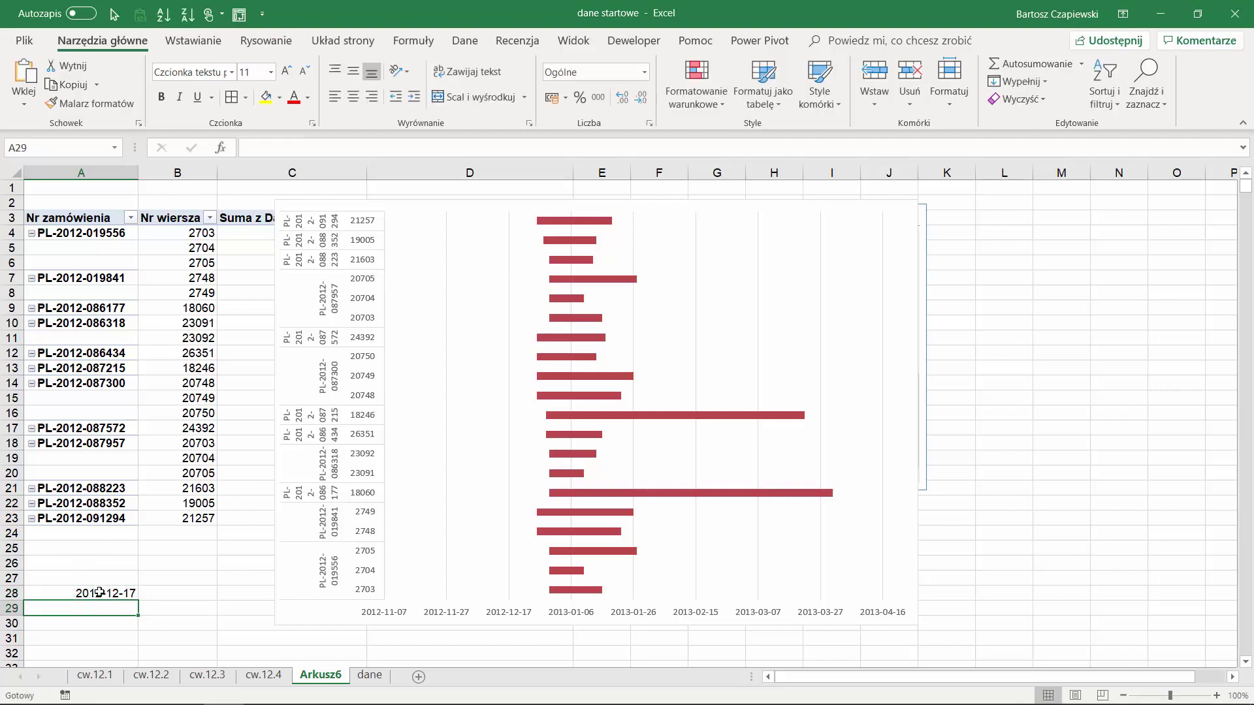
{"action": "left_click", "coordinate": [99, 592]}
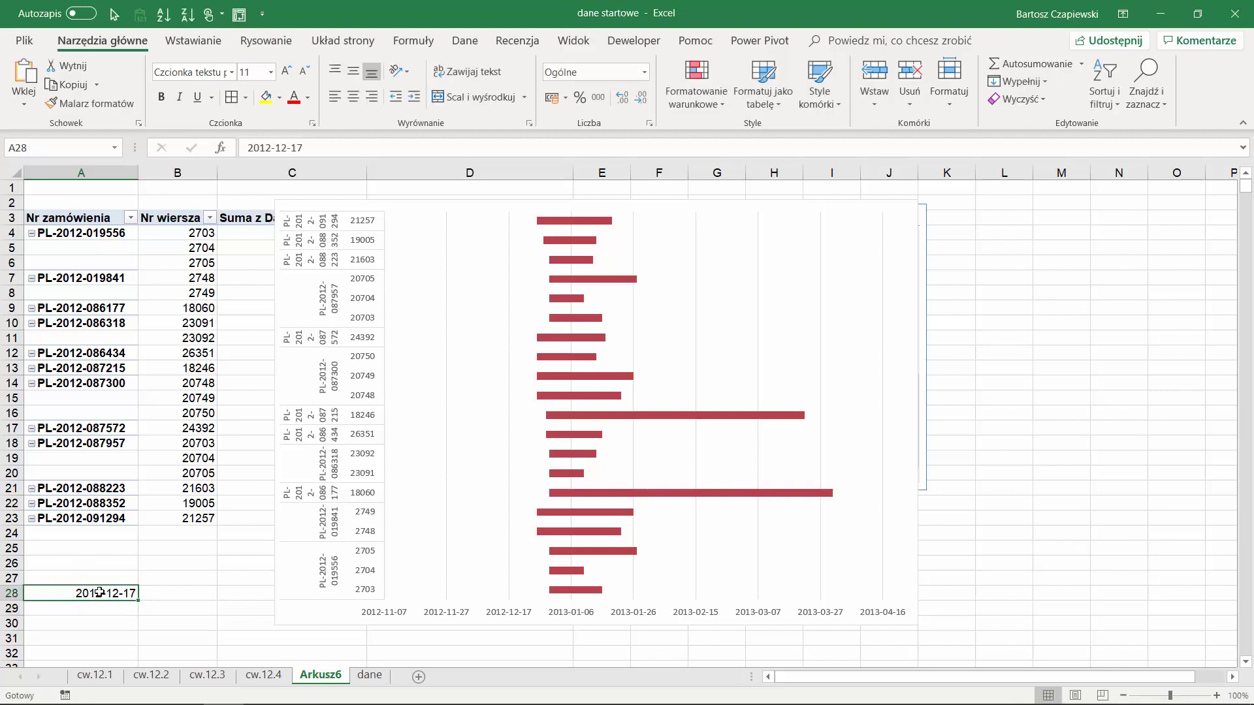
{"action": "left_click", "coordinate": [643, 73]}
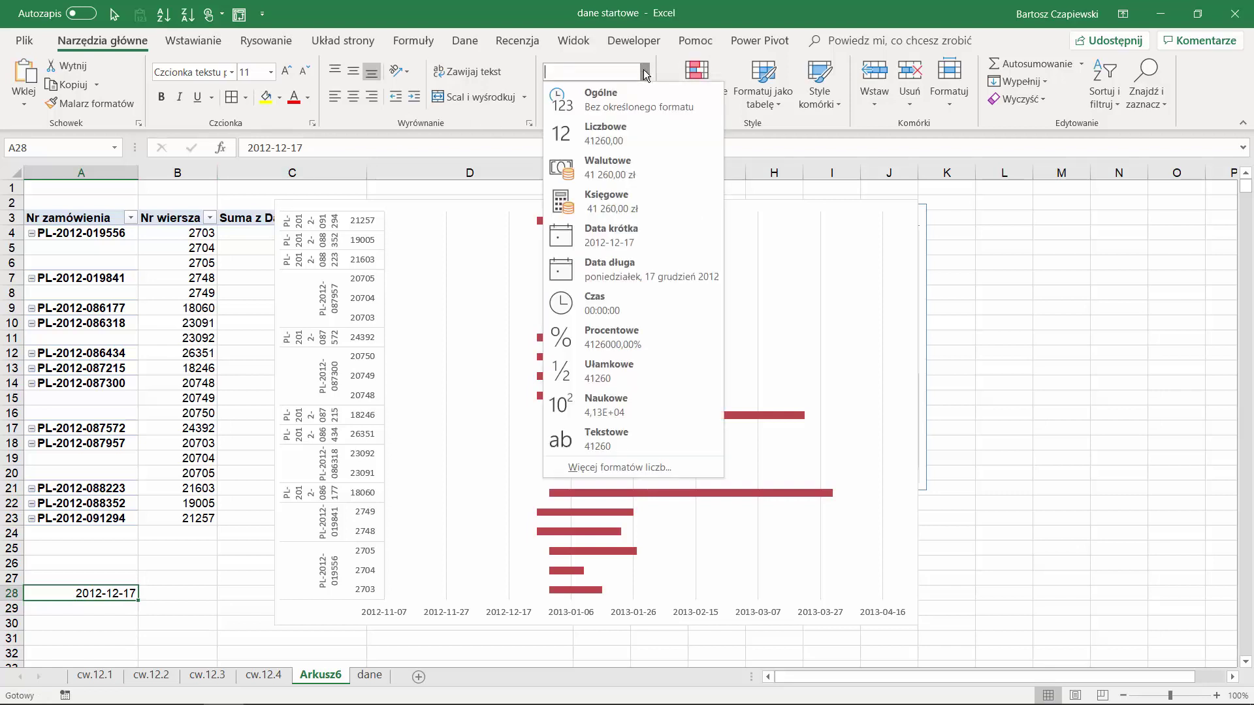
{"action": "left_click", "coordinate": [618, 269]}
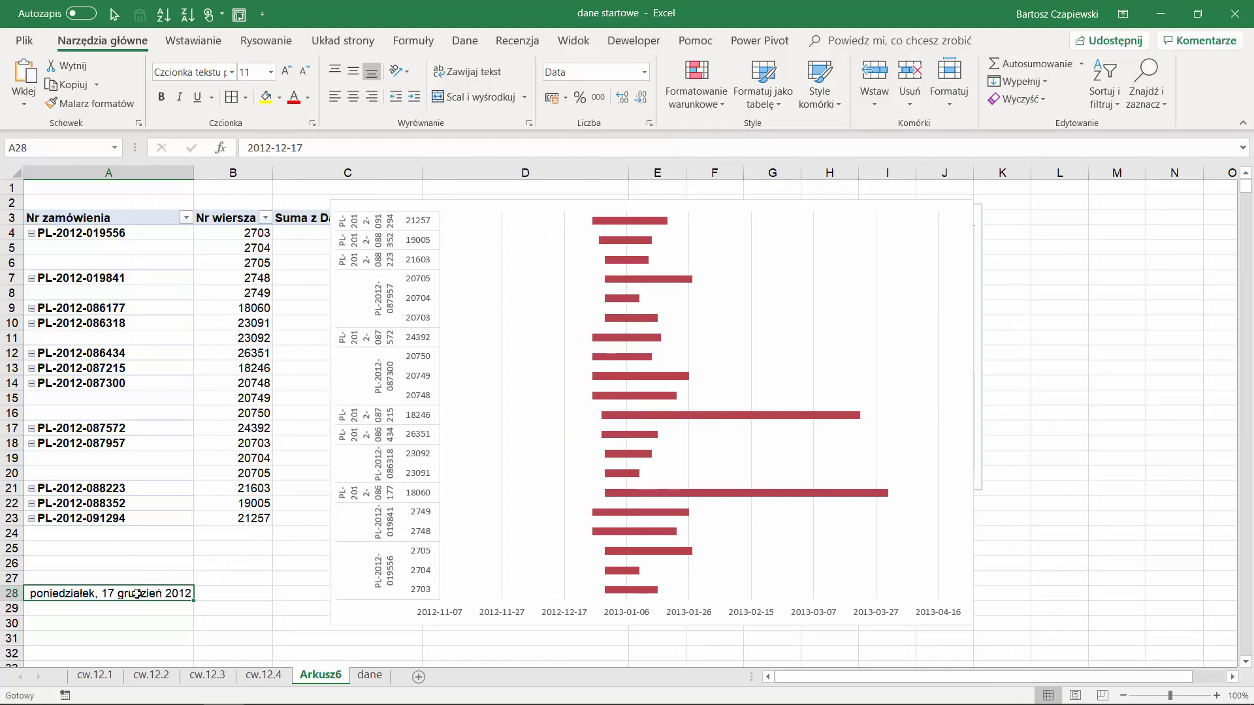
- Switch A28 to the General (Ogólne) format to reveal serial number 41260, then open the date axis formatting
{"action": "left_click", "coordinate": [644, 72]}
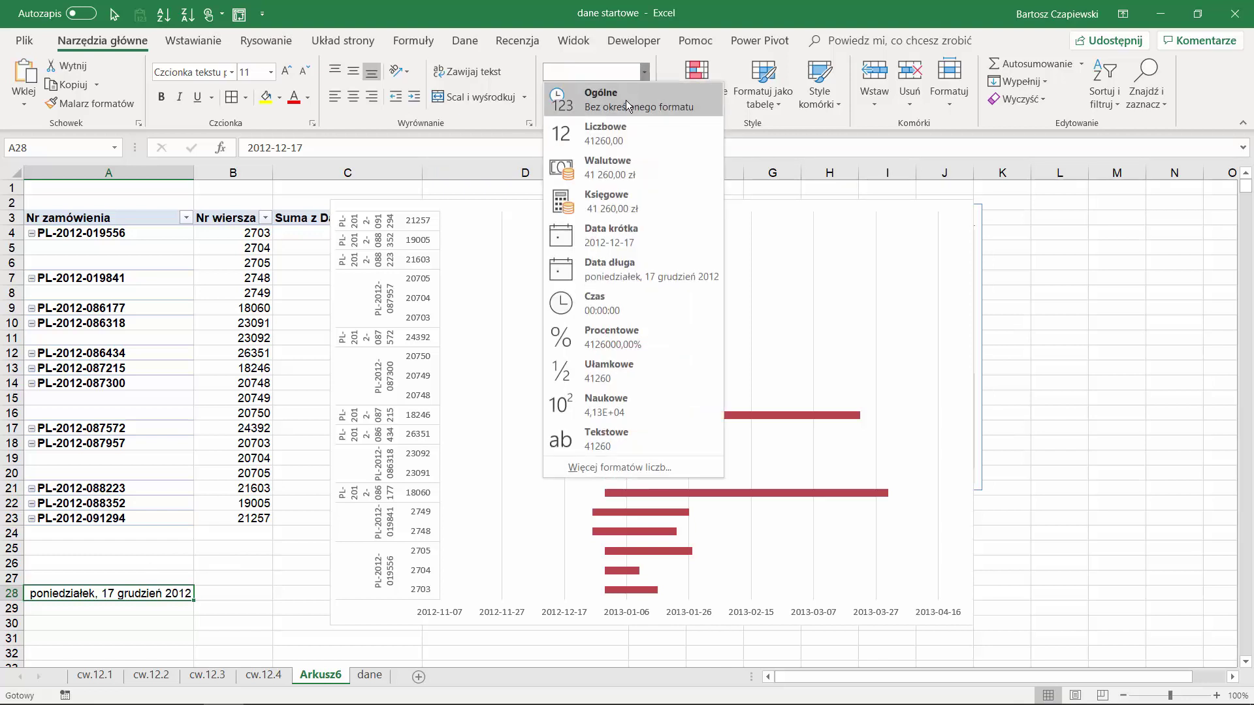
{"action": "left_click", "coordinate": [621, 101]}
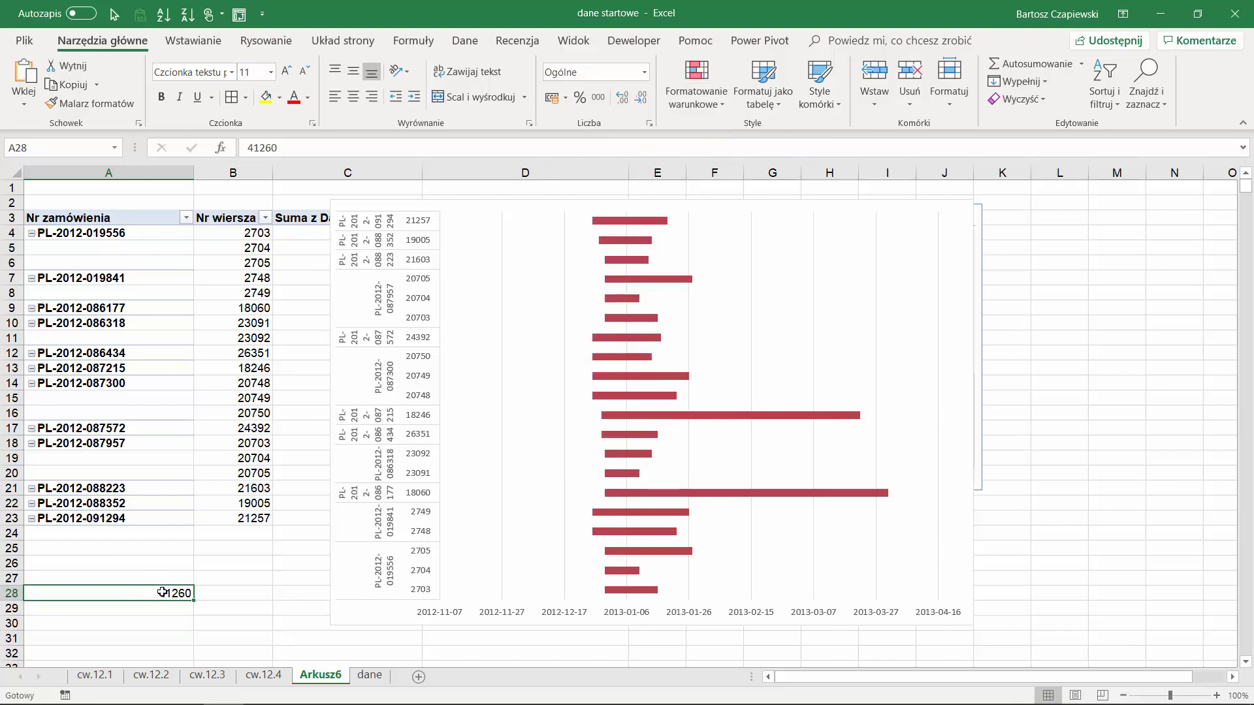
{"action": "double_click", "coordinate": [621, 616]}
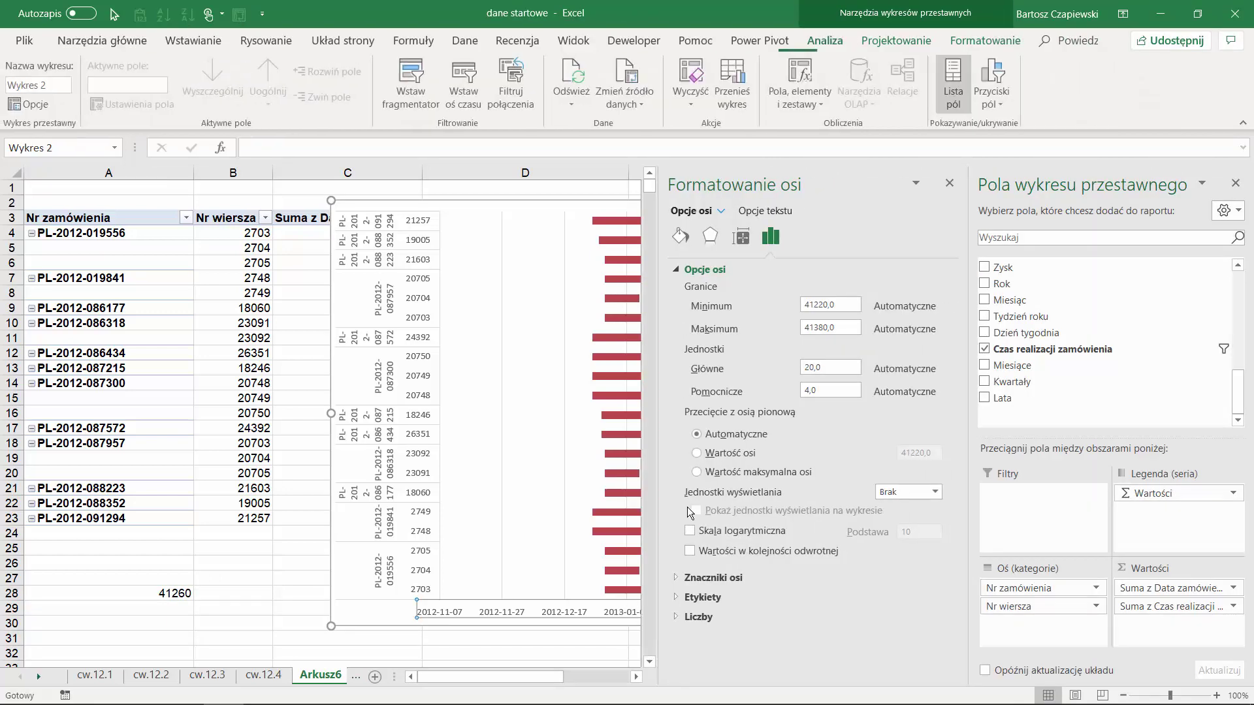
- Set the date axis minimum to 41260 and its major unit to 7 days
{"action": "double_click", "coordinate": [841, 304]}
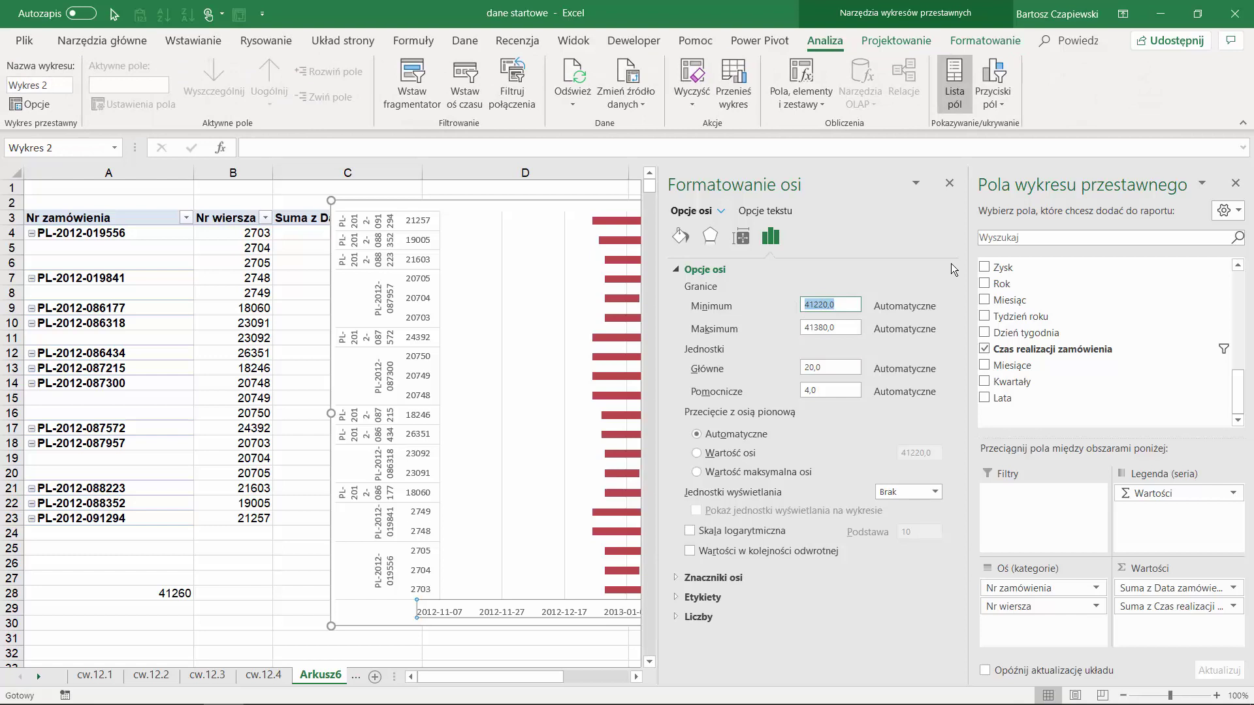
{"action": "type", "text": "4"}
{"action": "key", "text": "Return"}
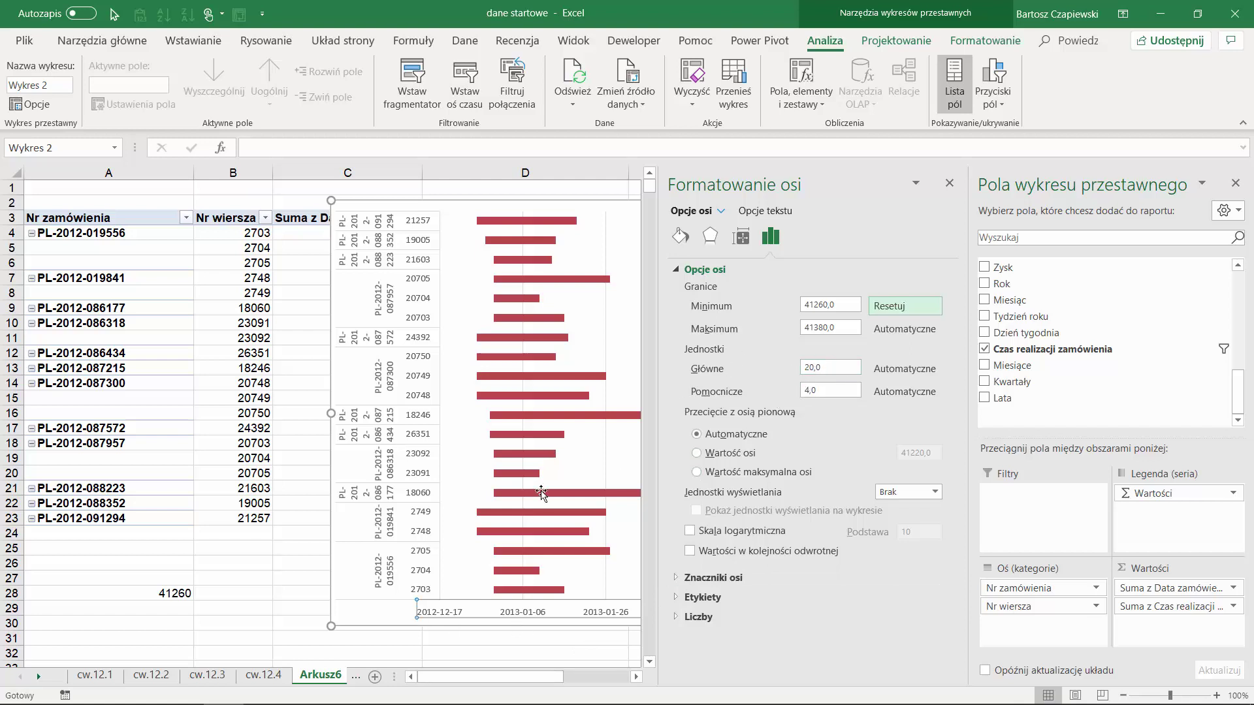
{"action": "double_click", "coordinate": [818, 367]}
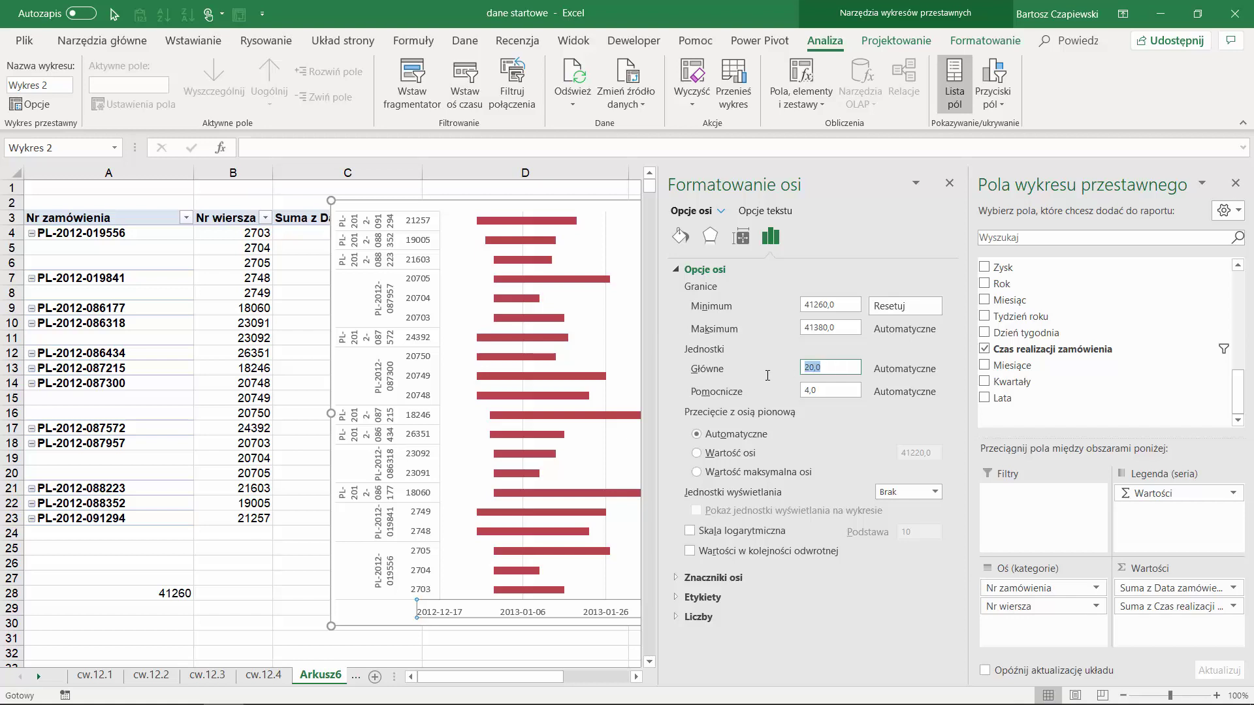
{"action": "type", "text": "7"}
{"action": "key", "text": "Return"}
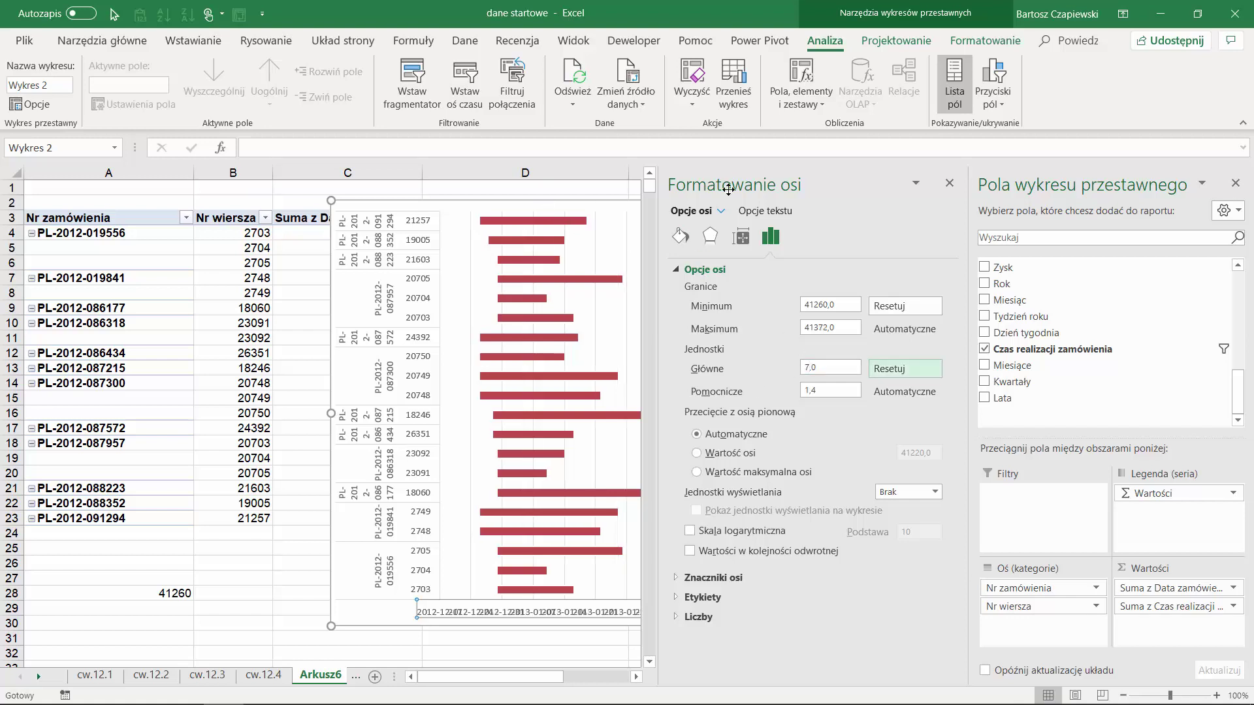
{"action": "left_click", "coordinate": [950, 186]}
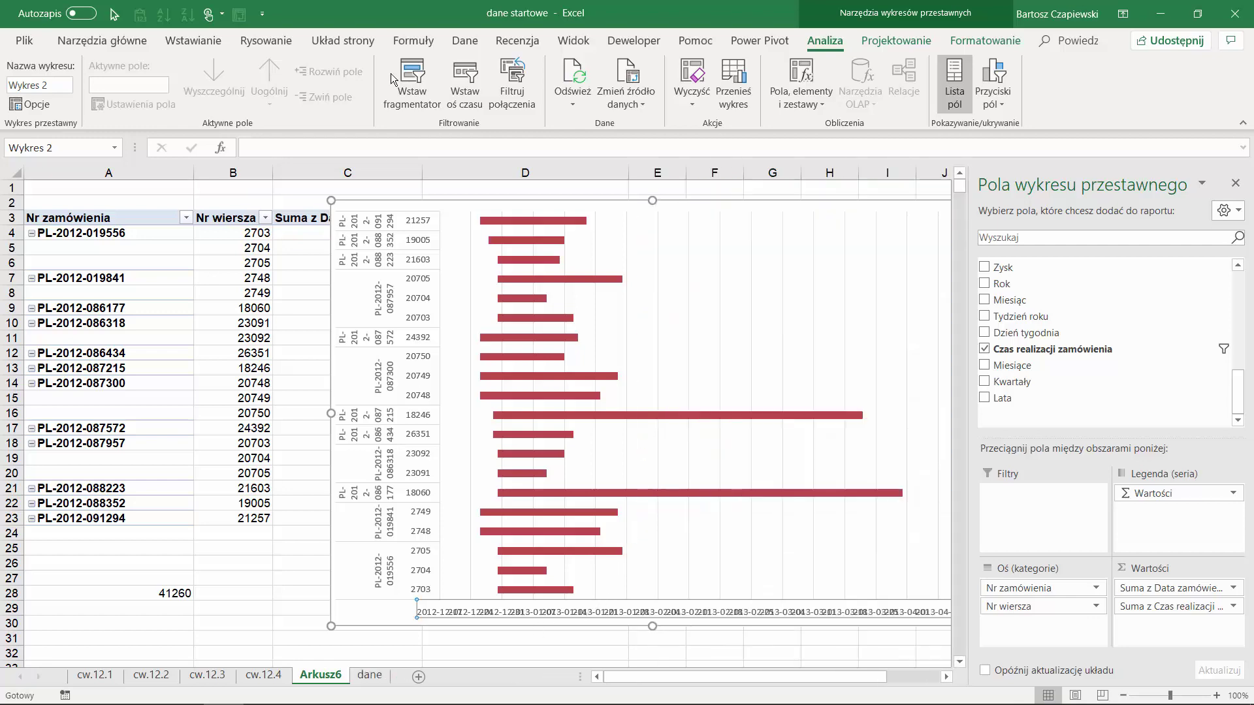
- Rotate the axis date labels counterclockwise and shift the chart left to uncover the slicer
{"action": "left_click", "coordinate": [106, 40]}
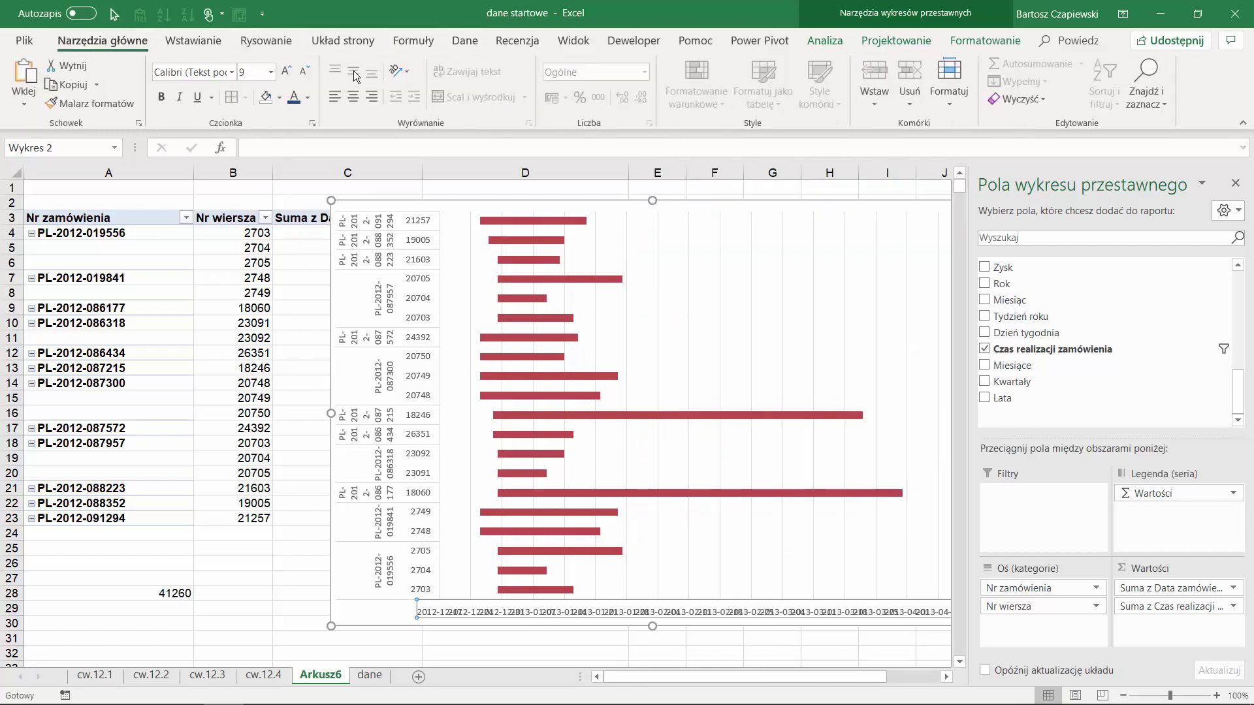
{"action": "left_click", "coordinate": [407, 72]}
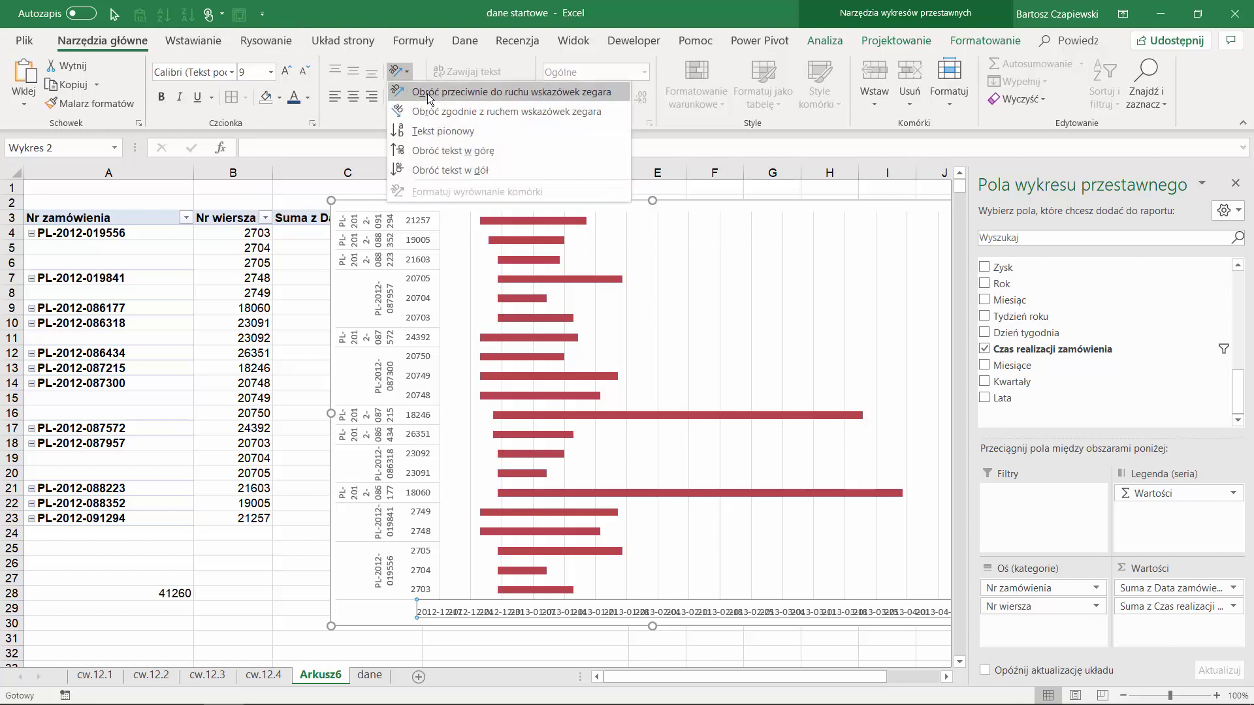
{"action": "left_click", "coordinate": [432, 94]}
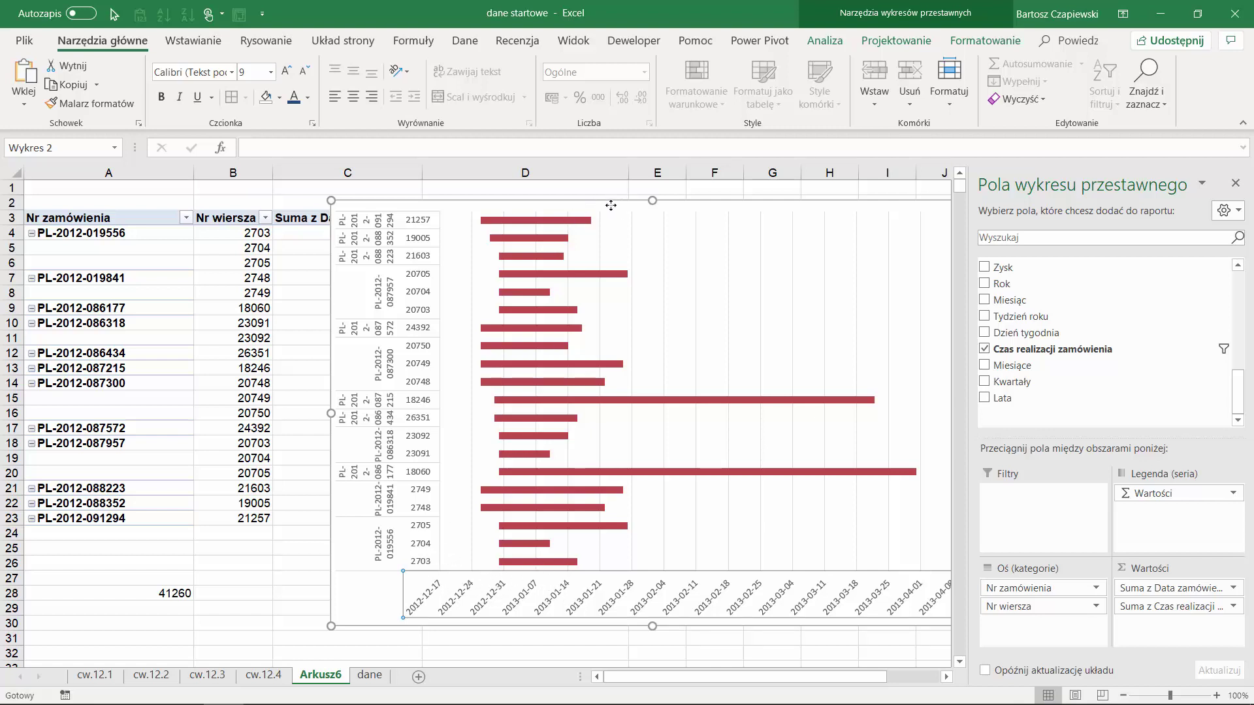
{"action": "left_click_drag", "start_coordinate": [610, 205], "coordinate": [452, 221]}
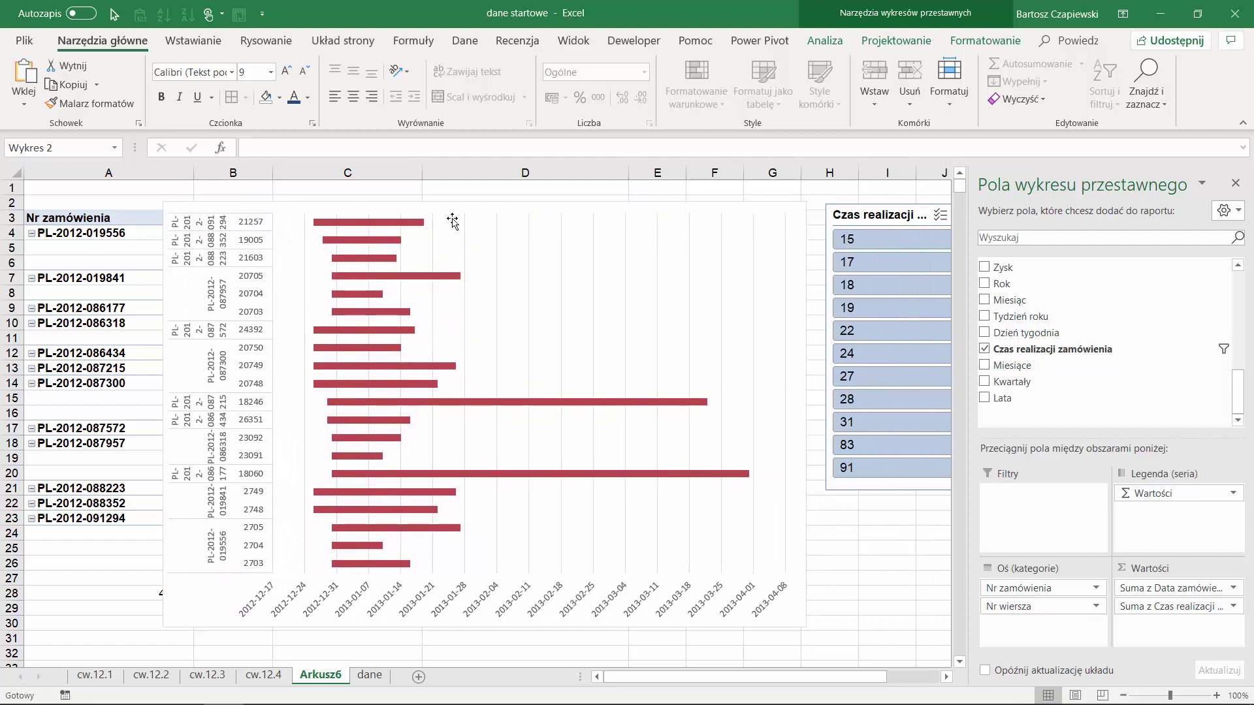
- Add data labels to the chart's bar series
{"action": "left_click", "coordinate": [375, 222]}
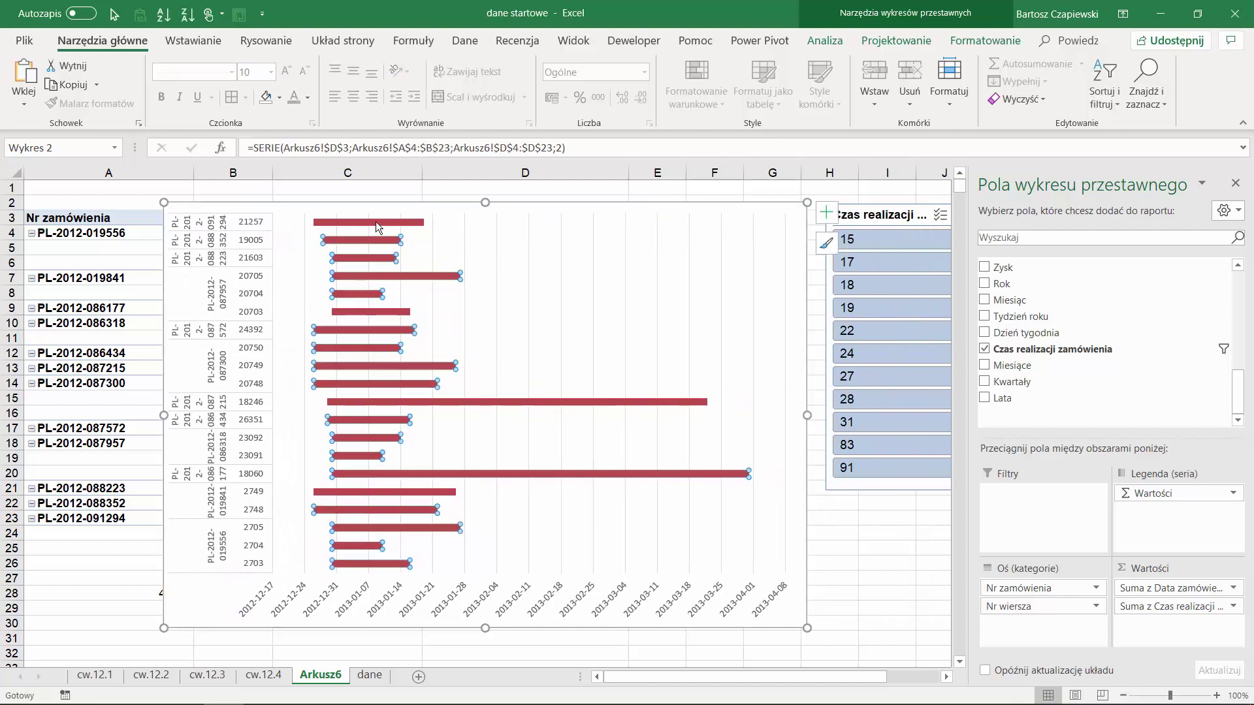
{"action": "left_click", "coordinate": [826, 220]}
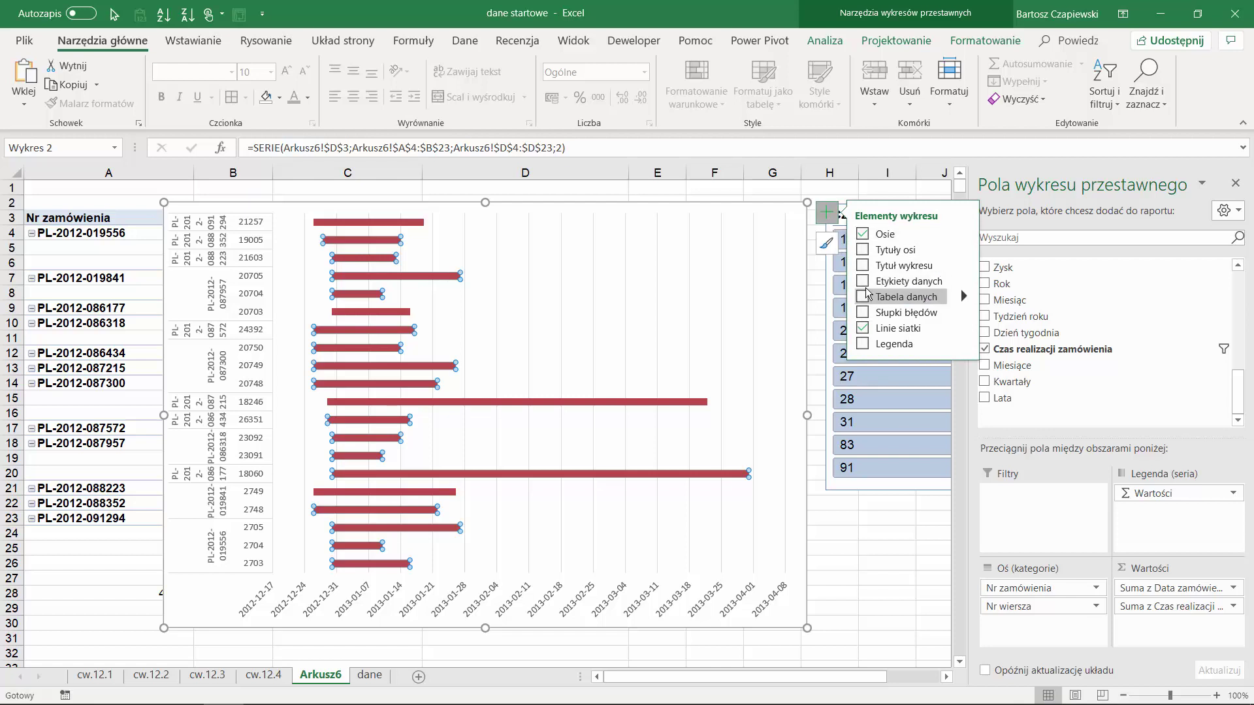
{"action": "left_click", "coordinate": [863, 281]}
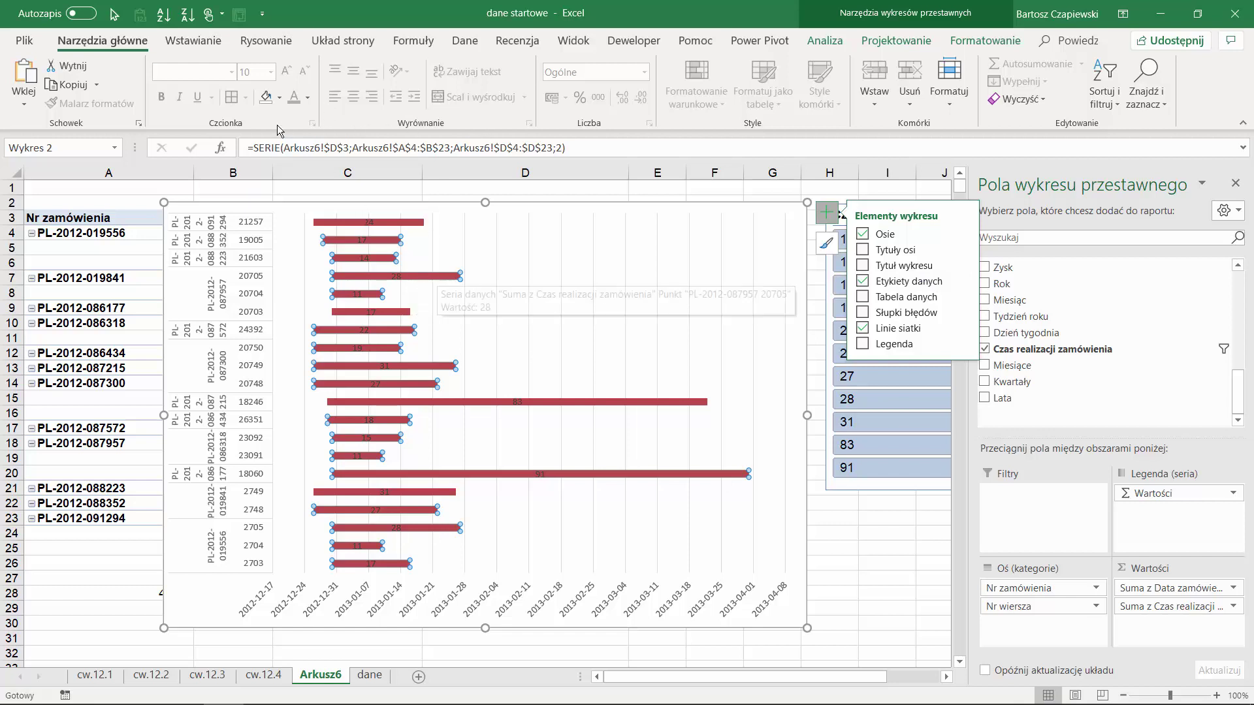
- Fill the bars dark grey and make the data label numbers white
{"action": "left_click", "coordinate": [279, 99]}
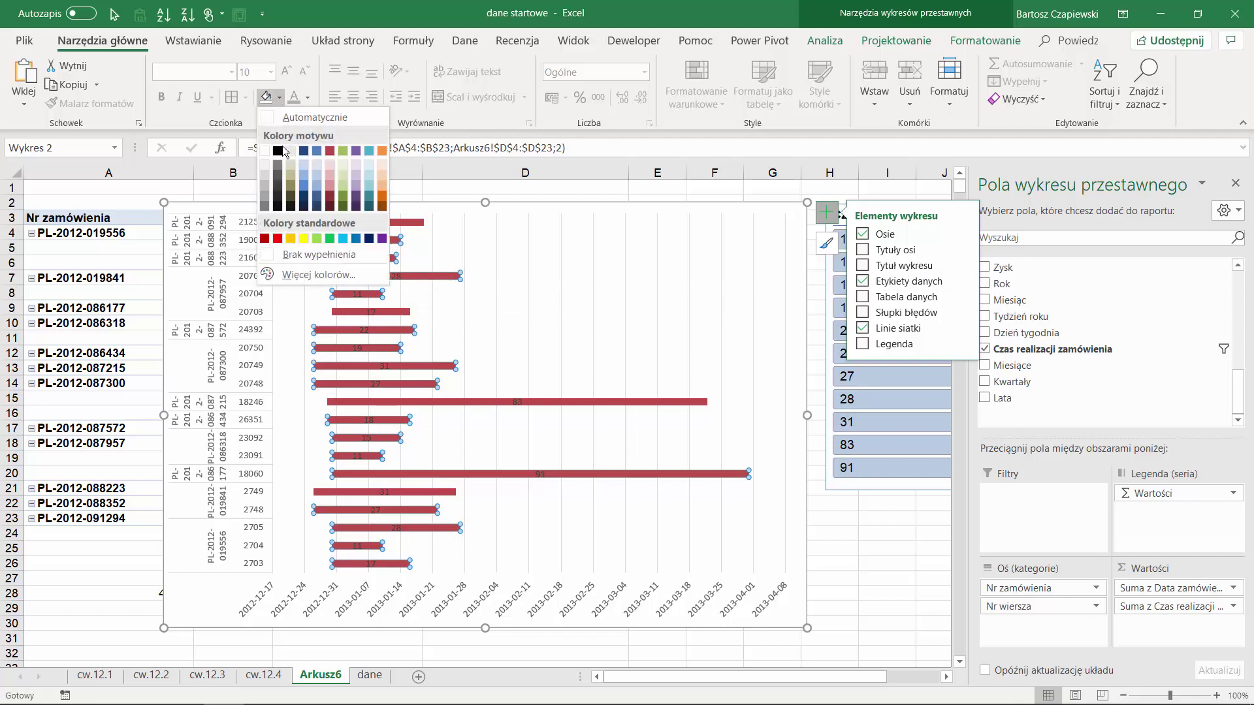
{"action": "left_click", "coordinate": [277, 185]}
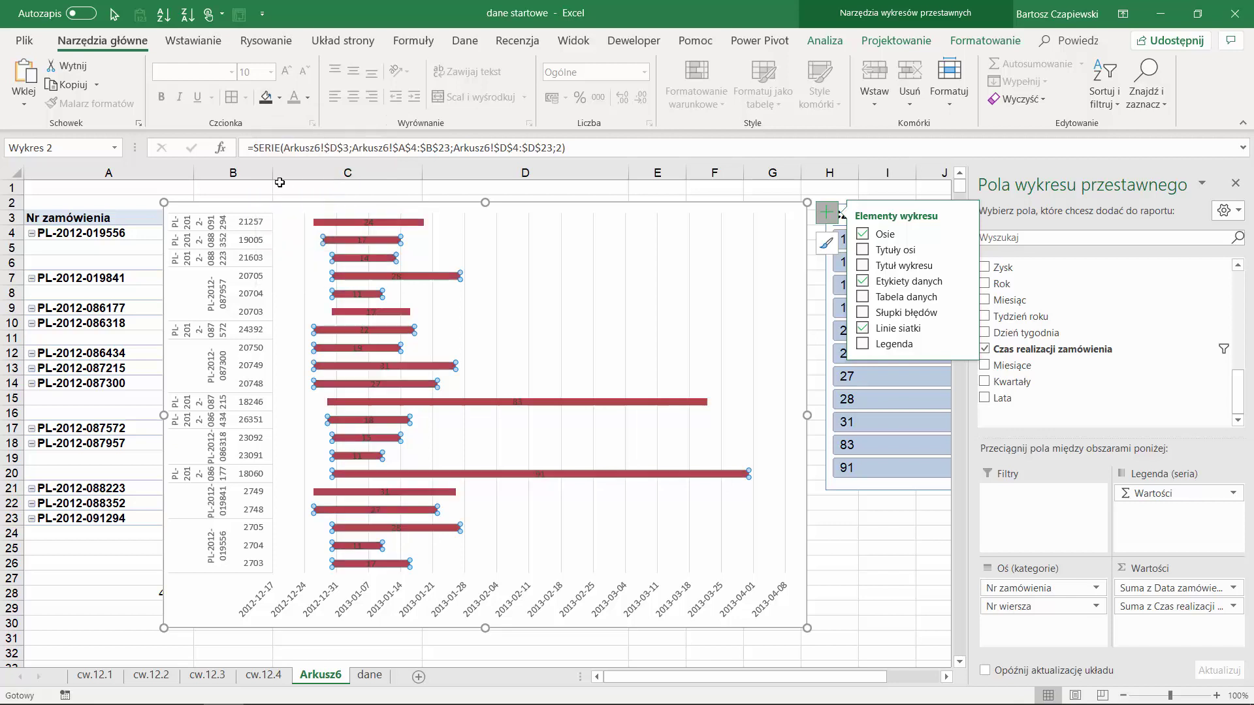
{"action": "left_click", "coordinate": [358, 241]}
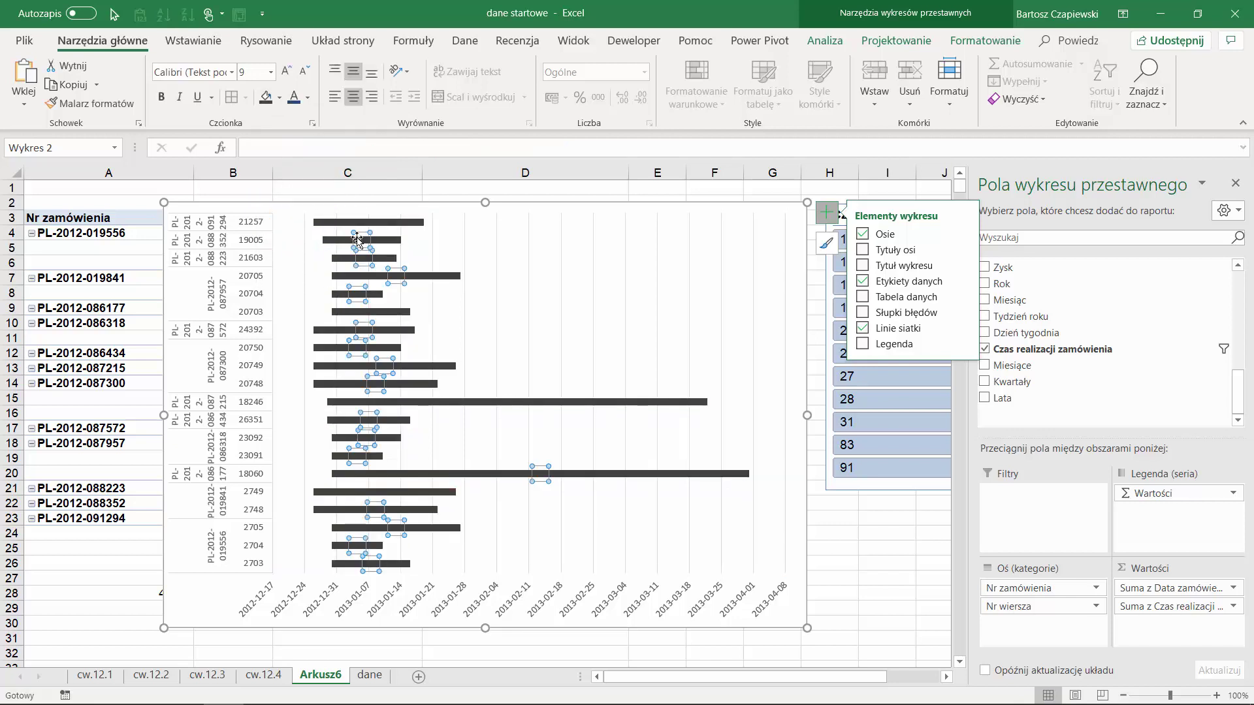
{"action": "left_click", "coordinate": [312, 95]}
{"action": "left_click", "coordinate": [291, 150]}
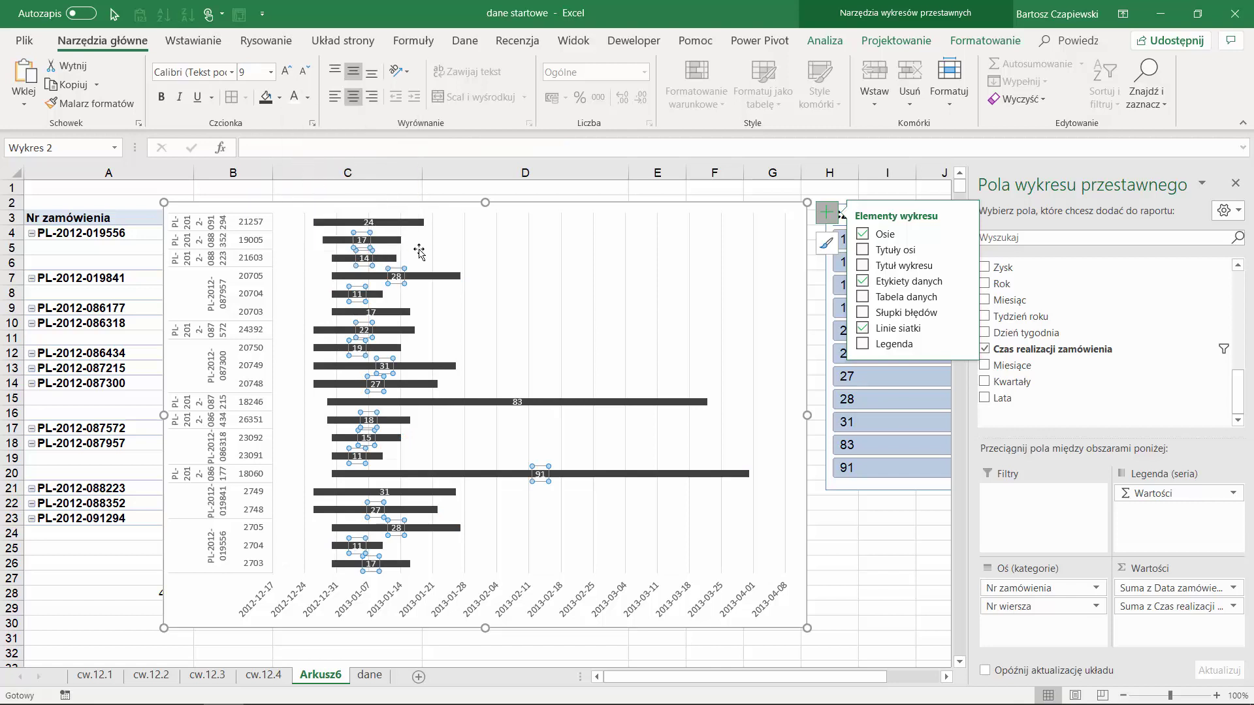
- Set the bar series gap width to 75% to thicken the bars
{"action": "right_click", "coordinate": [441, 276]}
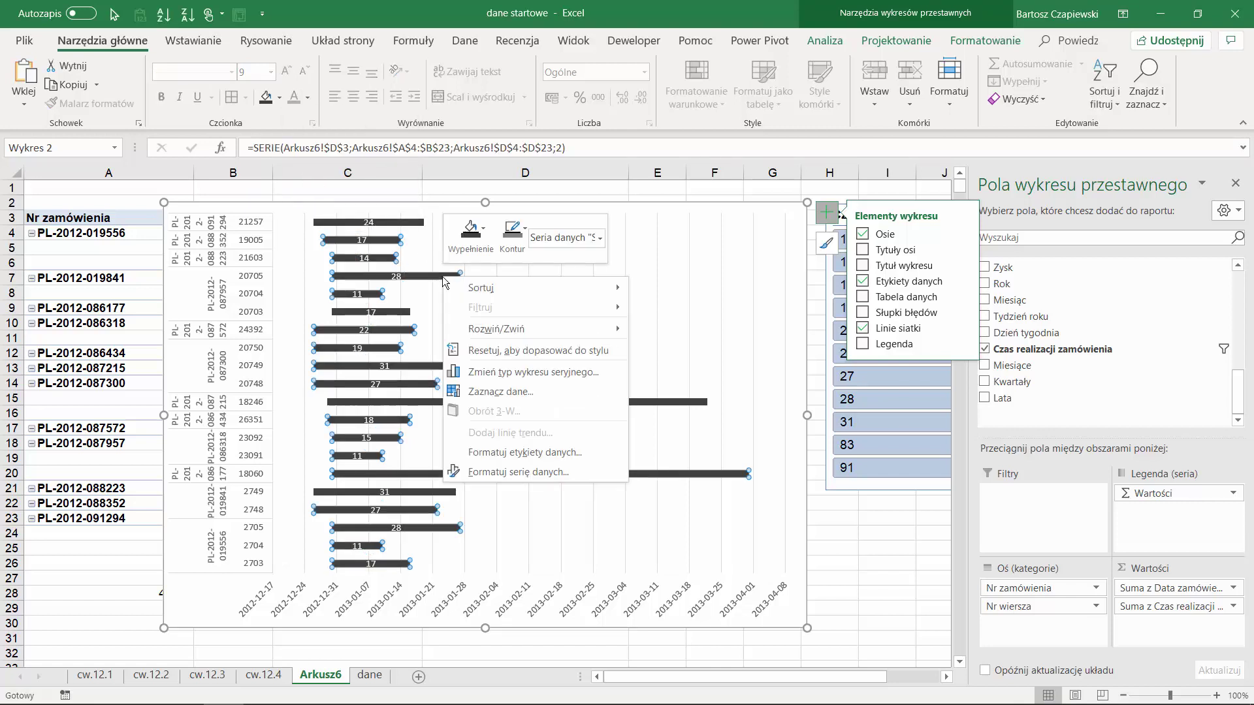
{"action": "left_click", "coordinate": [518, 472]}
{"action": "left_click", "coordinate": [797, 371]}
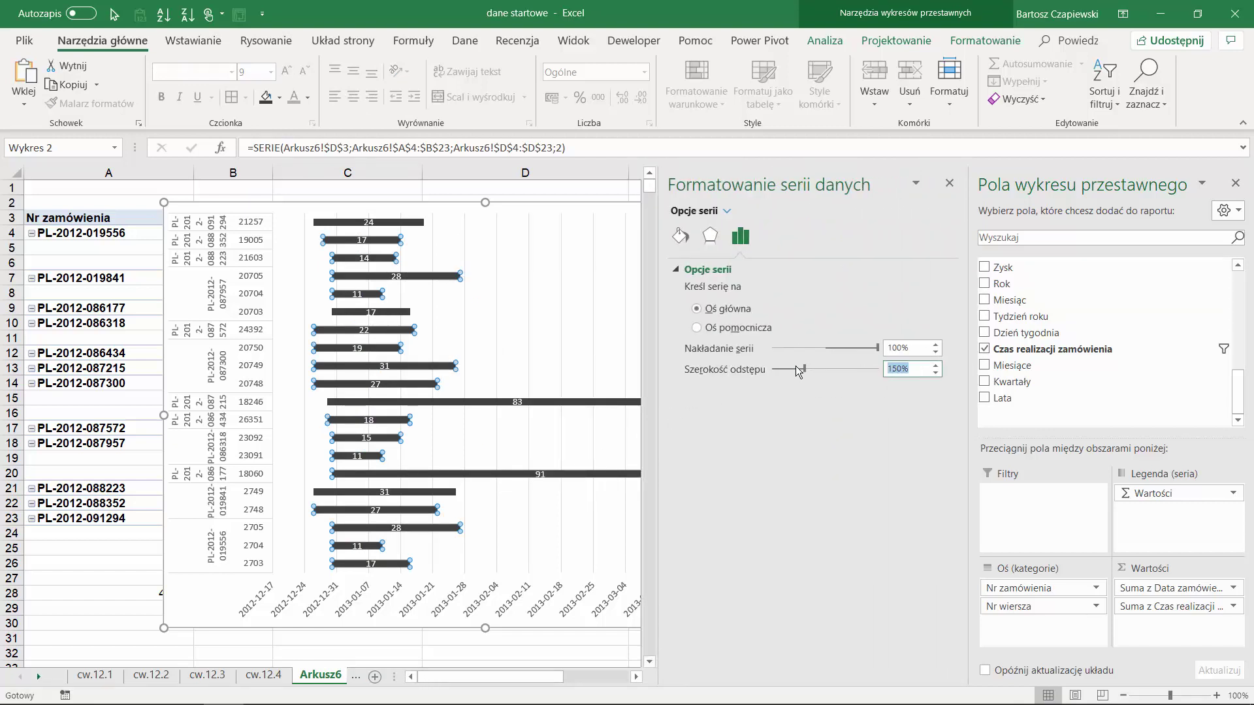
{"action": "type", "text": "75"}
{"action": "key", "text": "Tab"}
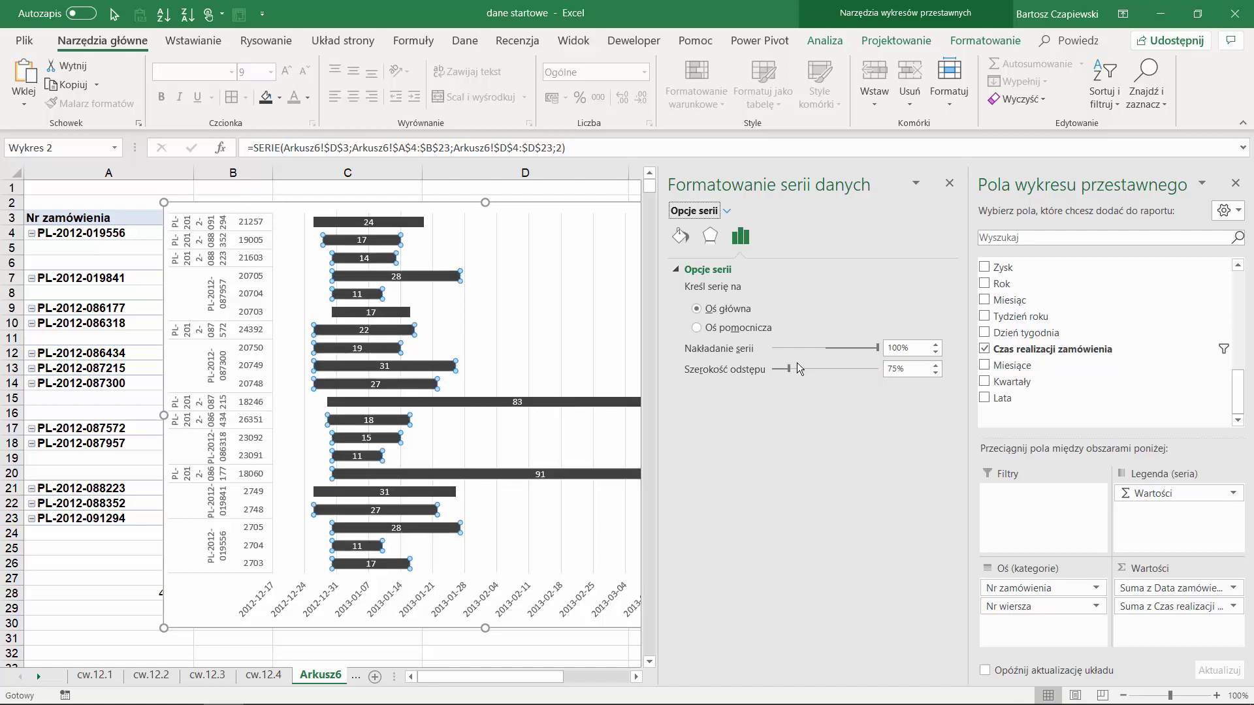
{"action": "left_click", "coordinate": [949, 185]}
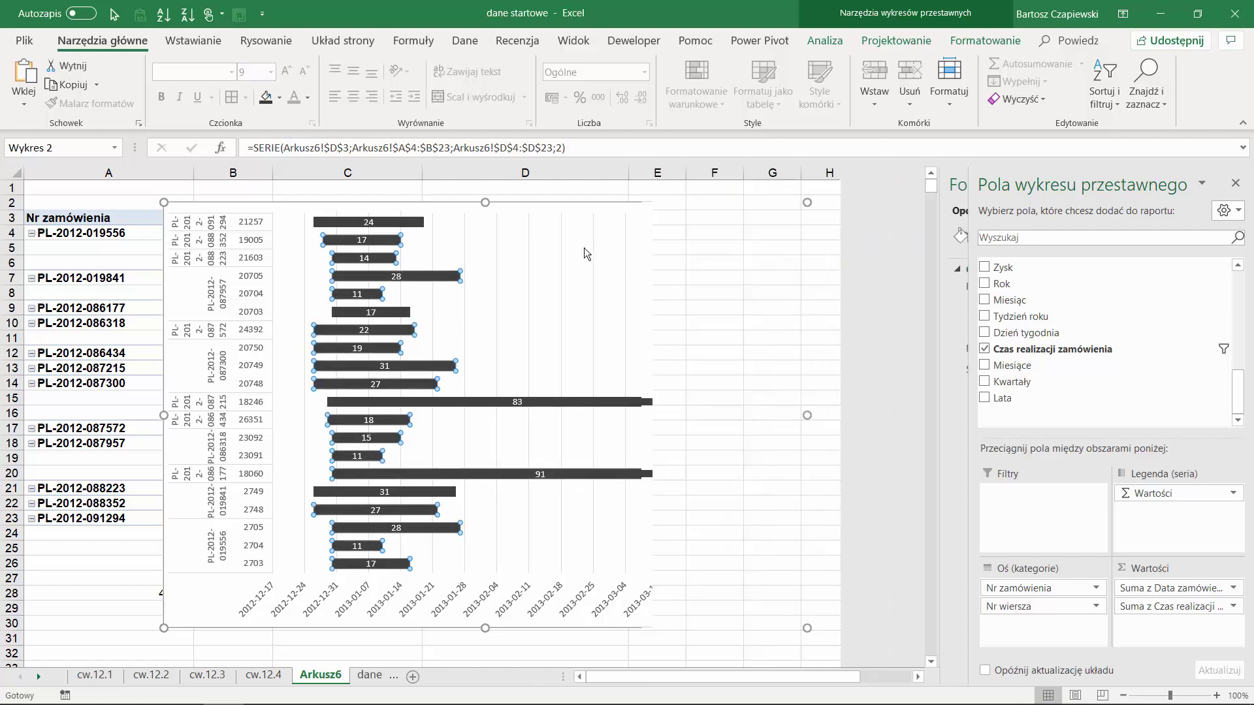